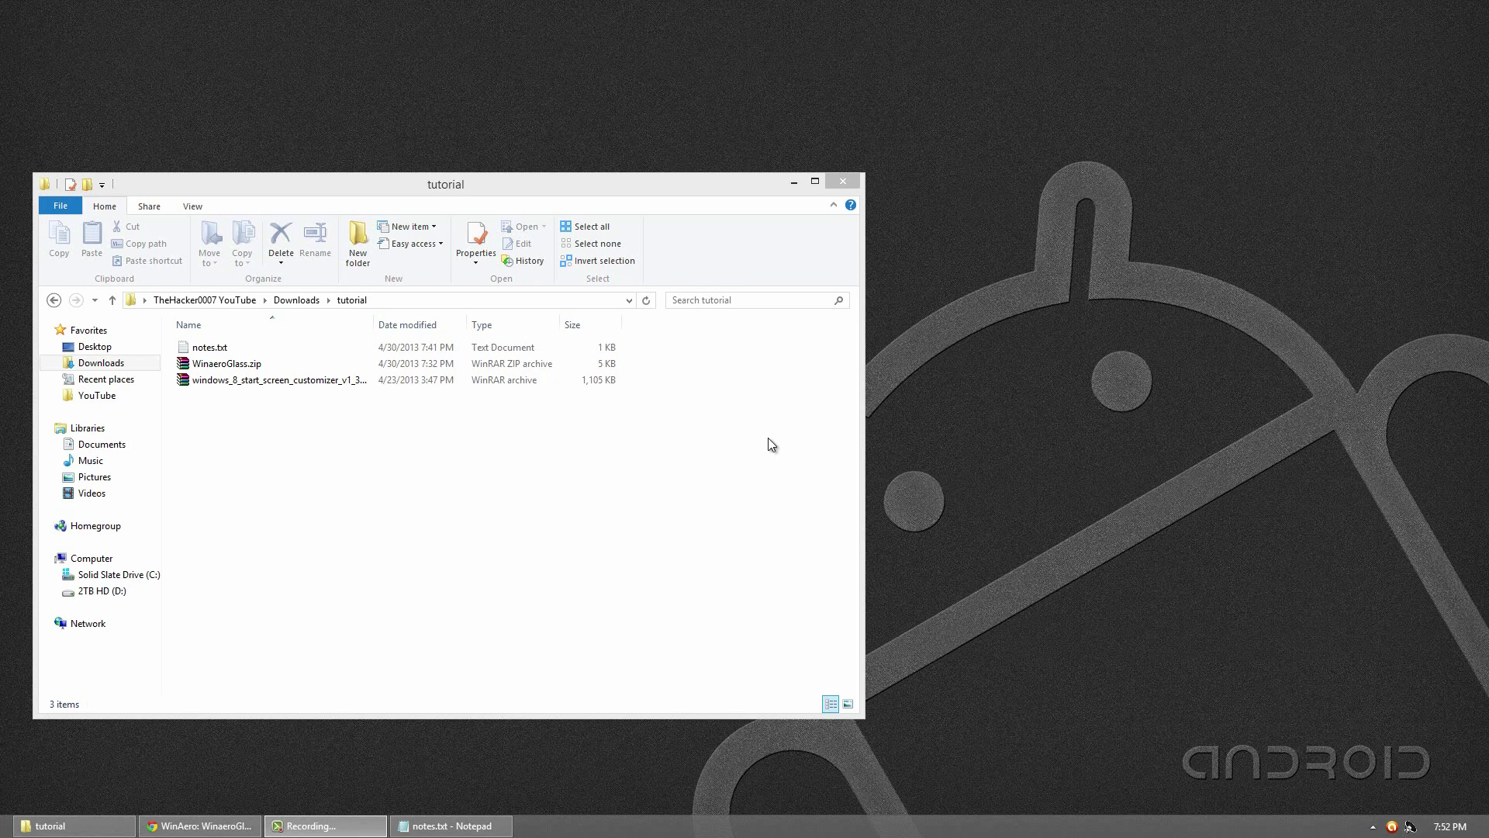
Look over the WinaeroGlass and Start Screen Customizer download pages, then return to the archives.
{"action": "left_click", "coordinate": [250, 365]}
{"action": "left_click", "coordinate": [248, 385]}
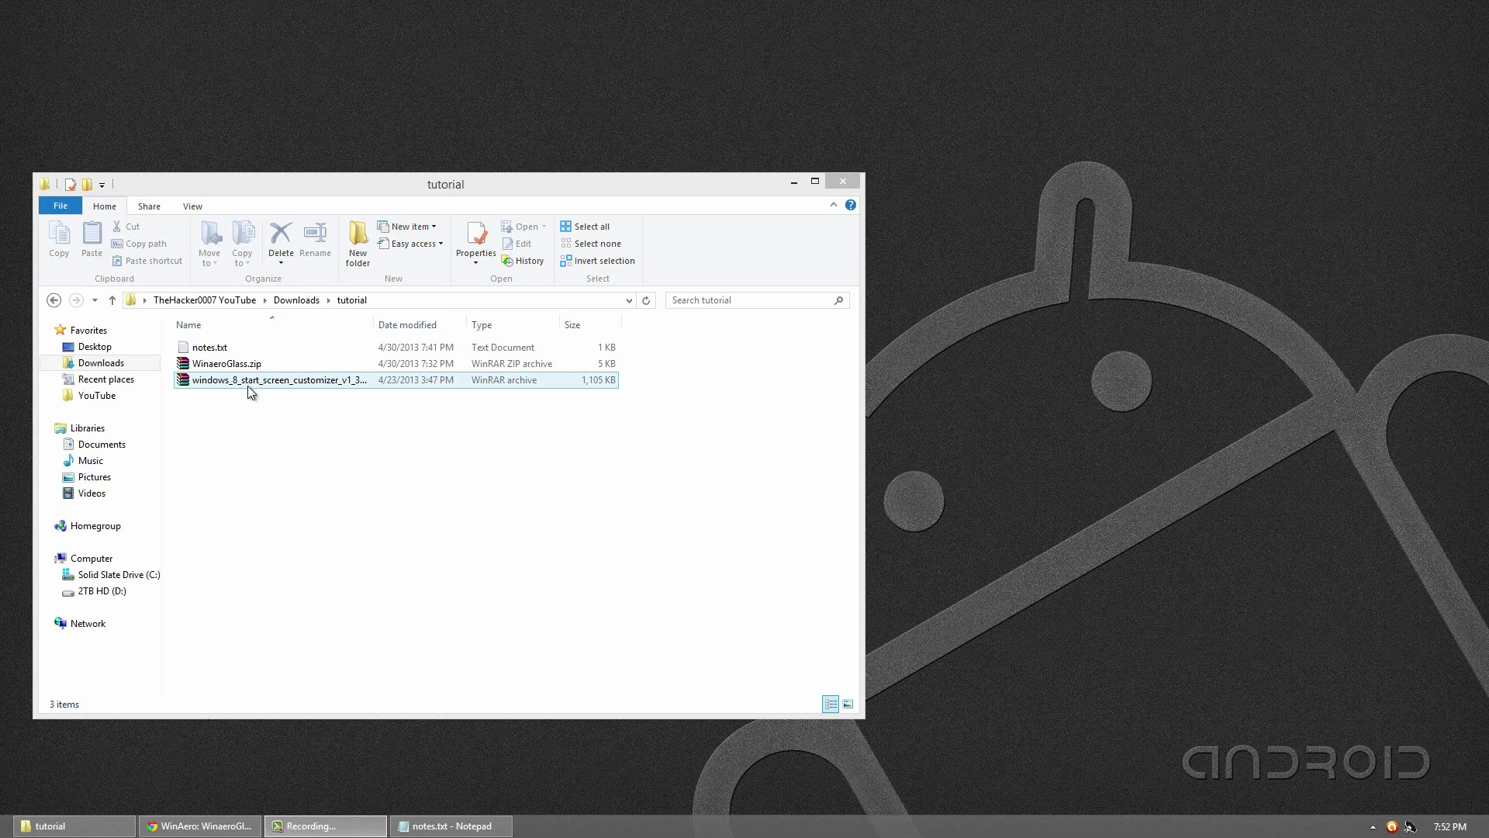
{"action": "left_click", "coordinate": [200, 825]}
{"action": "scroll", "coordinate": [222, 690], "scroll_direction": "up", "scroll_amount": 15}
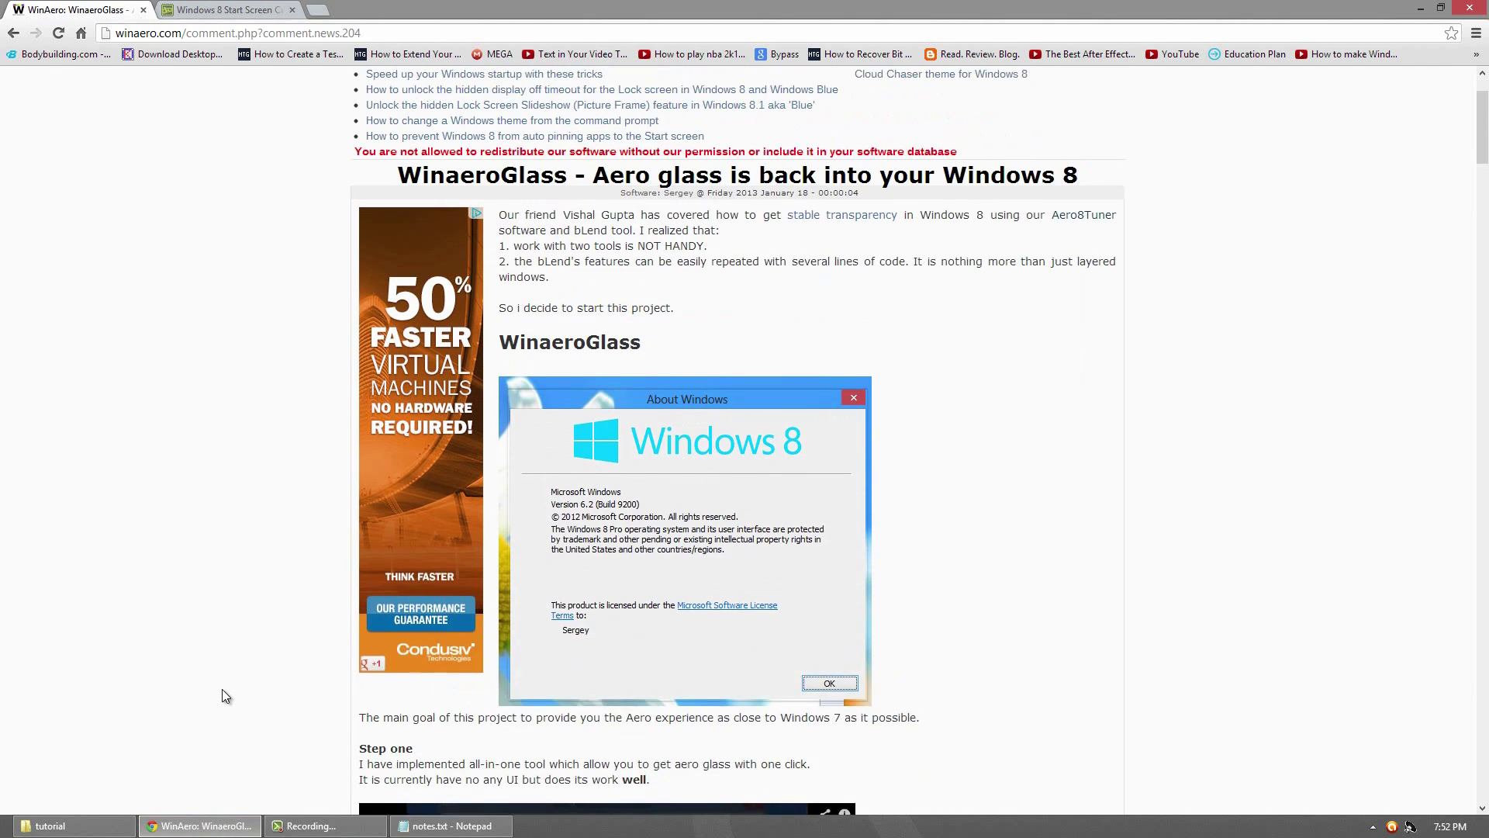
{"action": "scroll", "coordinate": [260, 523], "scroll_direction": "down", "scroll_amount": 11}
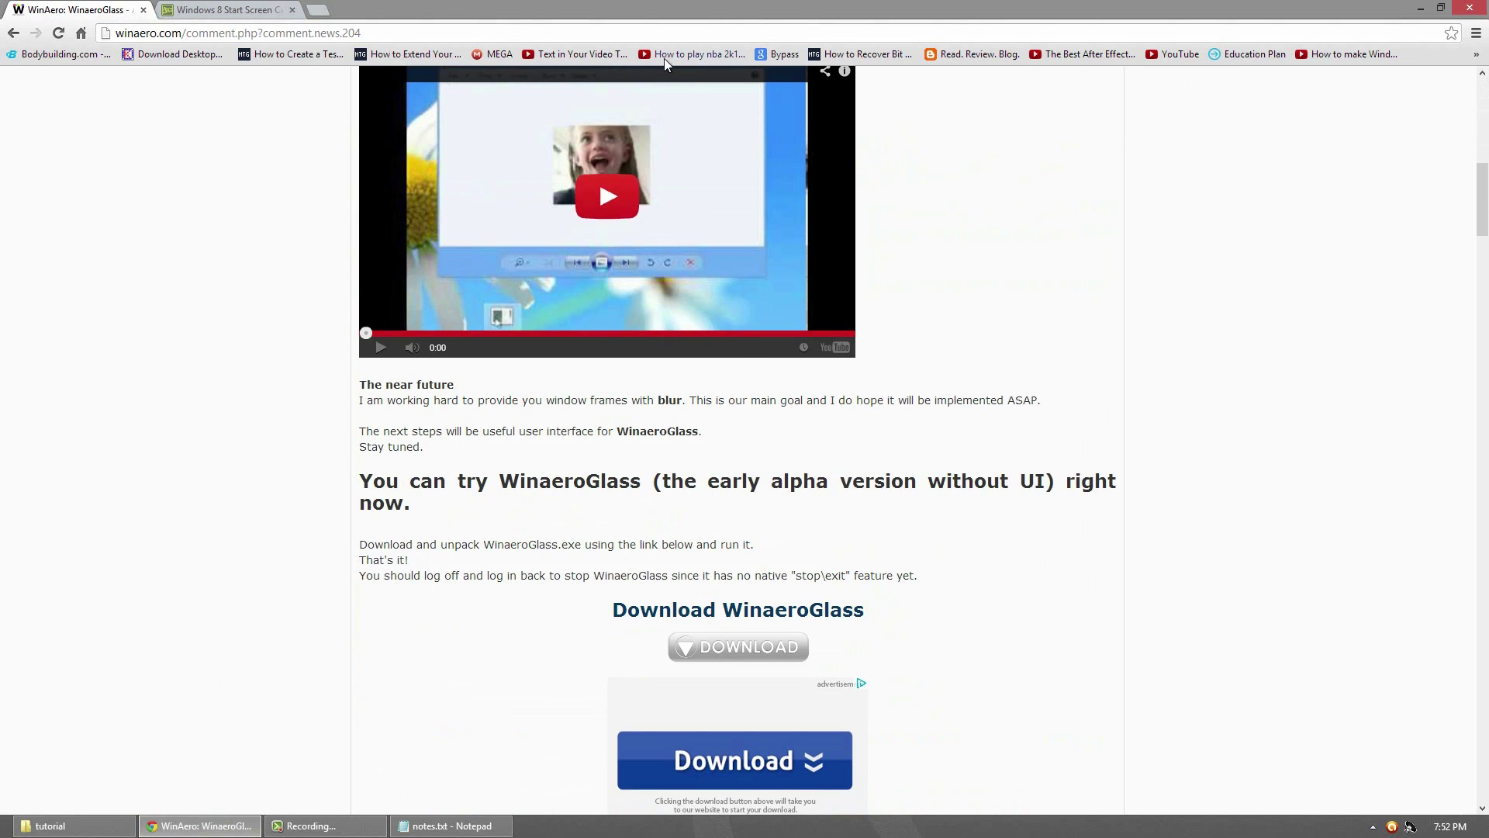
{"action": "left_click", "coordinate": [250, 7]}
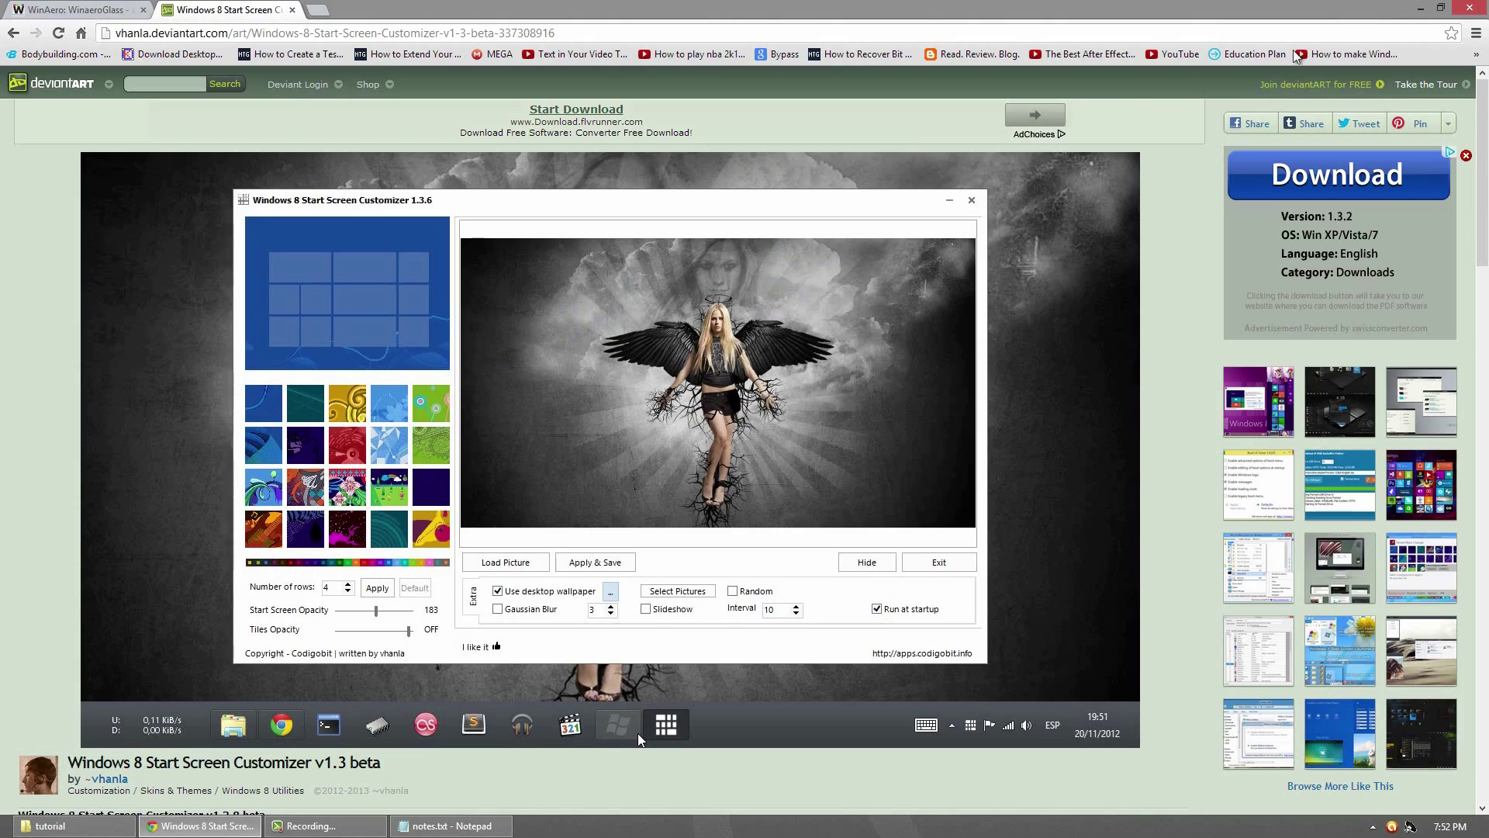
{"action": "left_click", "coordinate": [1419, 10]}
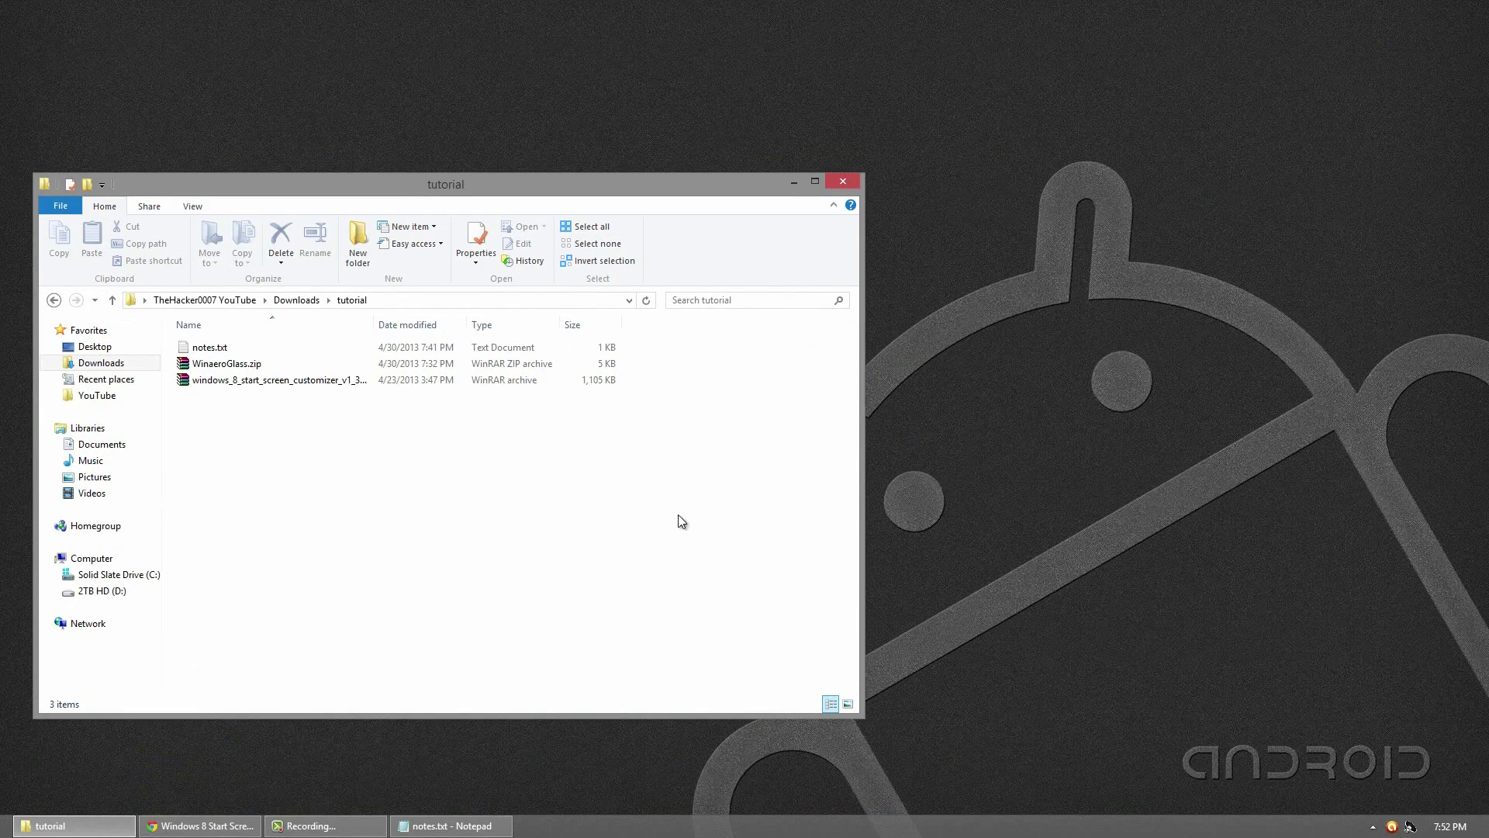
Extract both downloaded archives into the tutorial folder with Extract Here.
{"action": "left_click_drag", "start_coordinate": [250, 427], "coordinate": [235, 363]}
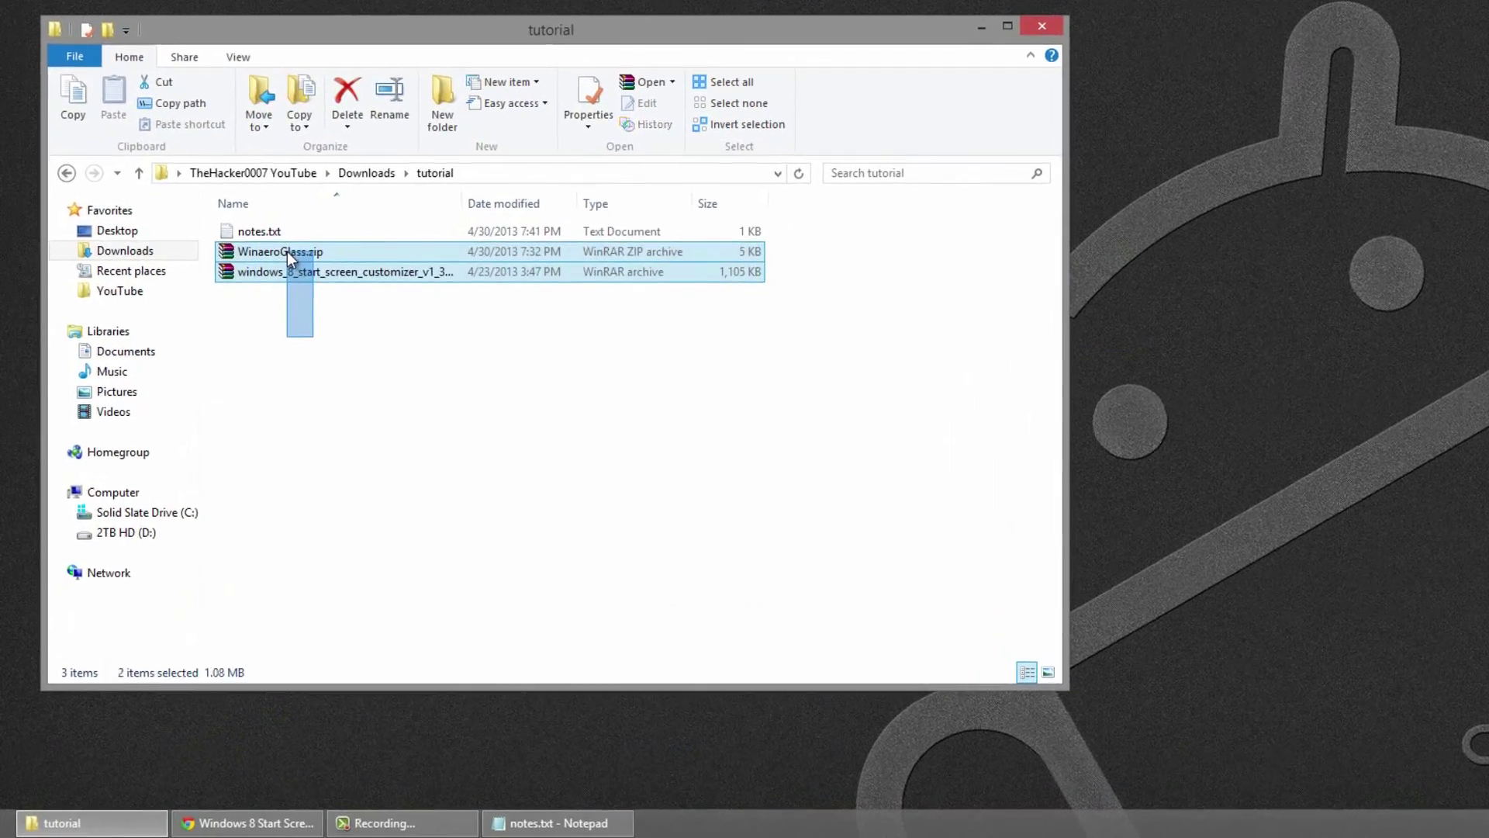
{"action": "right_click", "coordinate": [287, 251]}
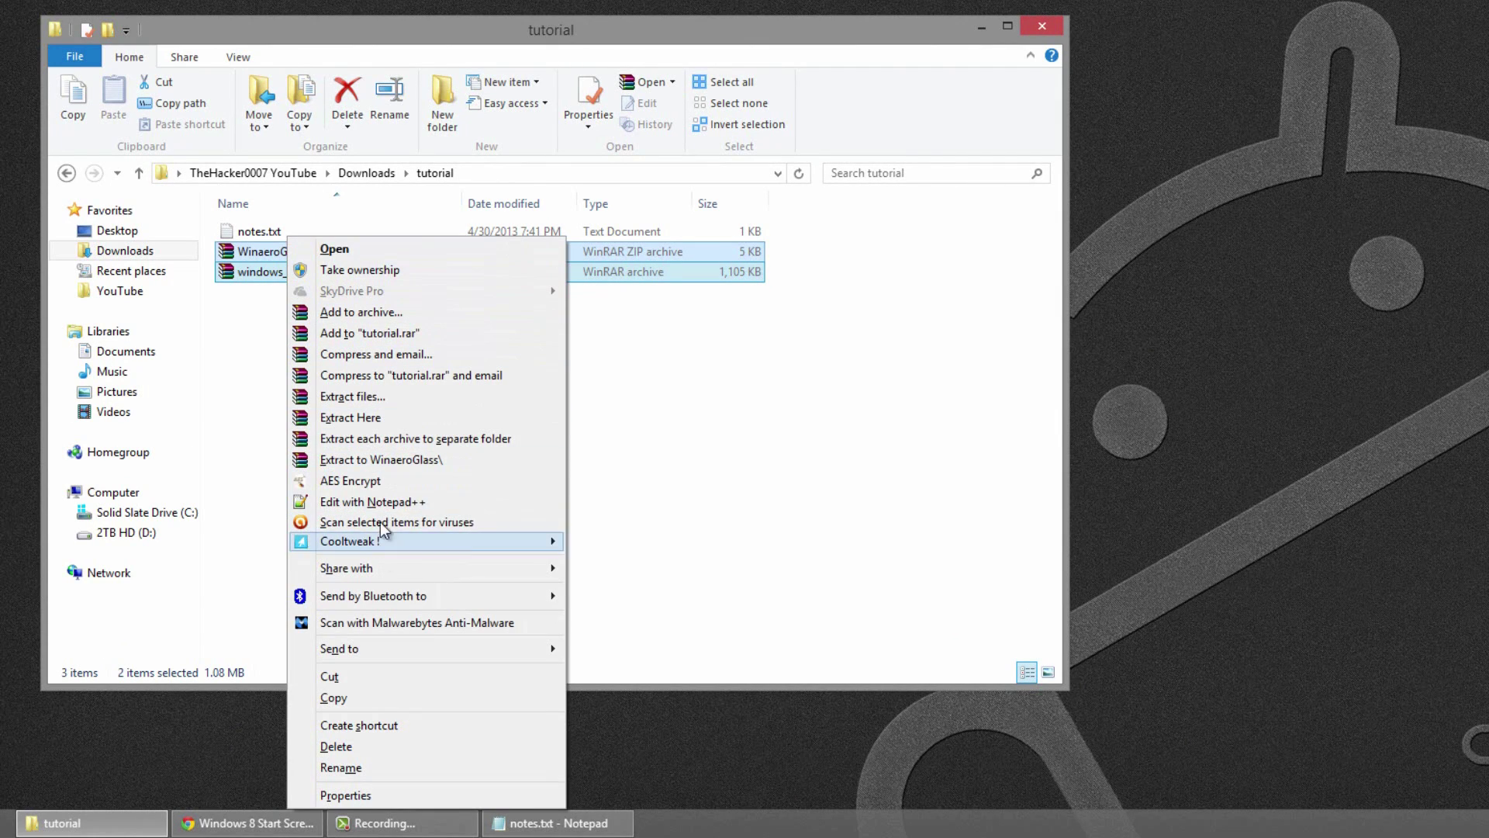
{"action": "left_click", "coordinate": [373, 419]}
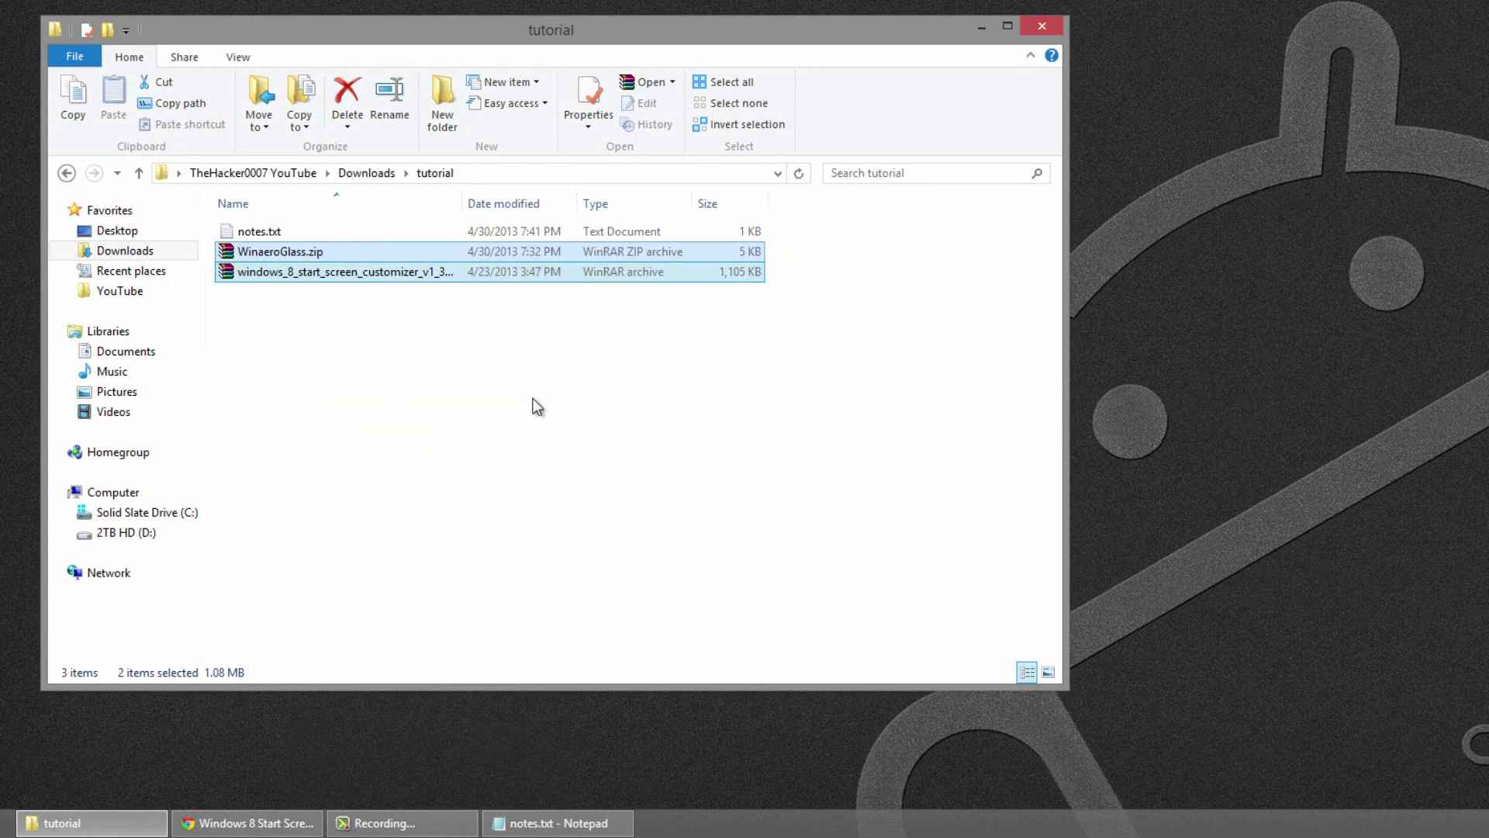
{"action": "left_click", "coordinate": [468, 416]}
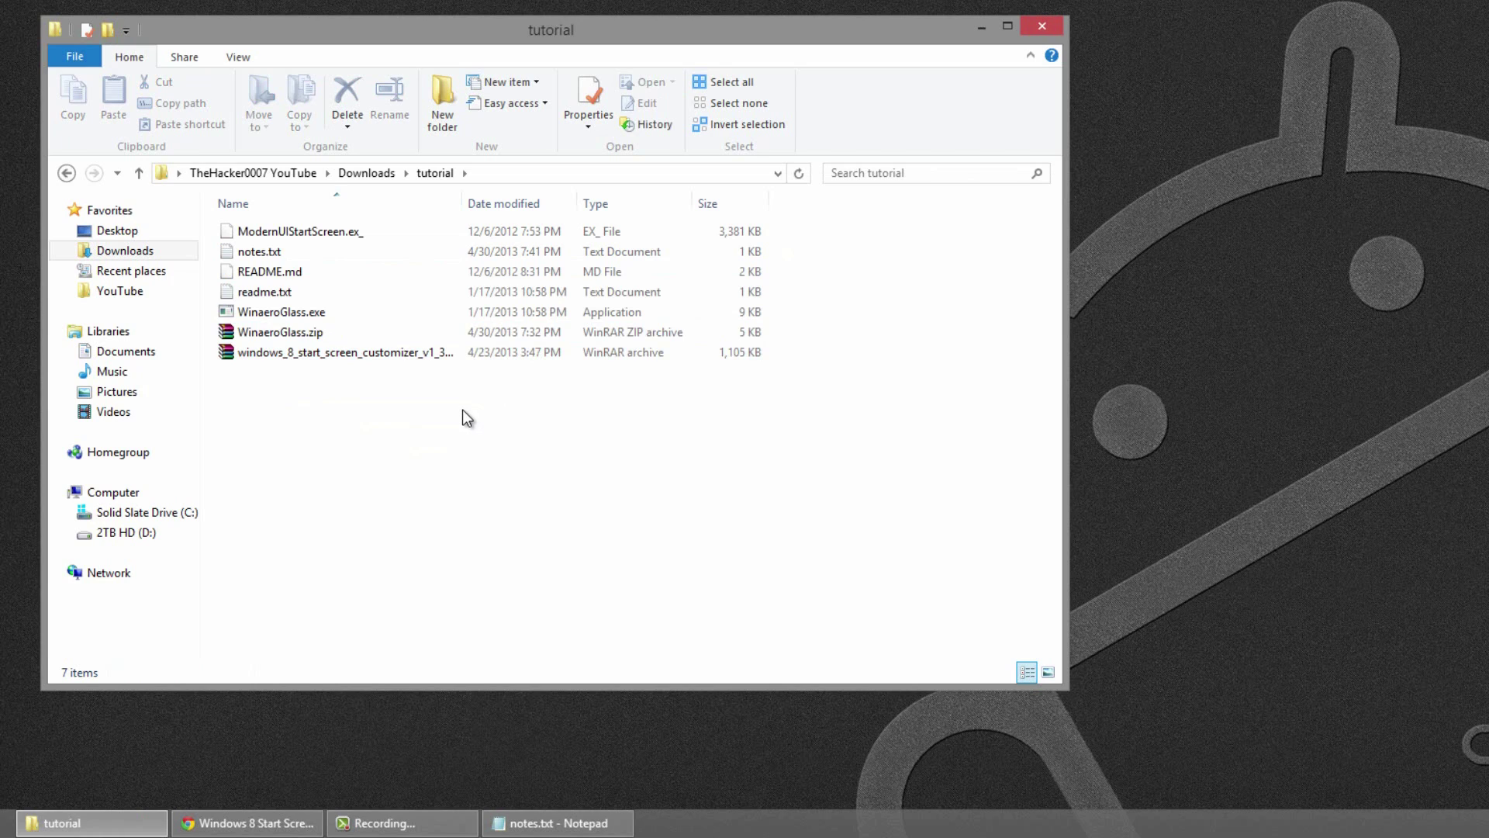
Rename ModernUIStartScreen.ex_ to ModernUIStartScreen.exe, accepting the extension change warning.
{"action": "right_click", "coordinate": [297, 233]}
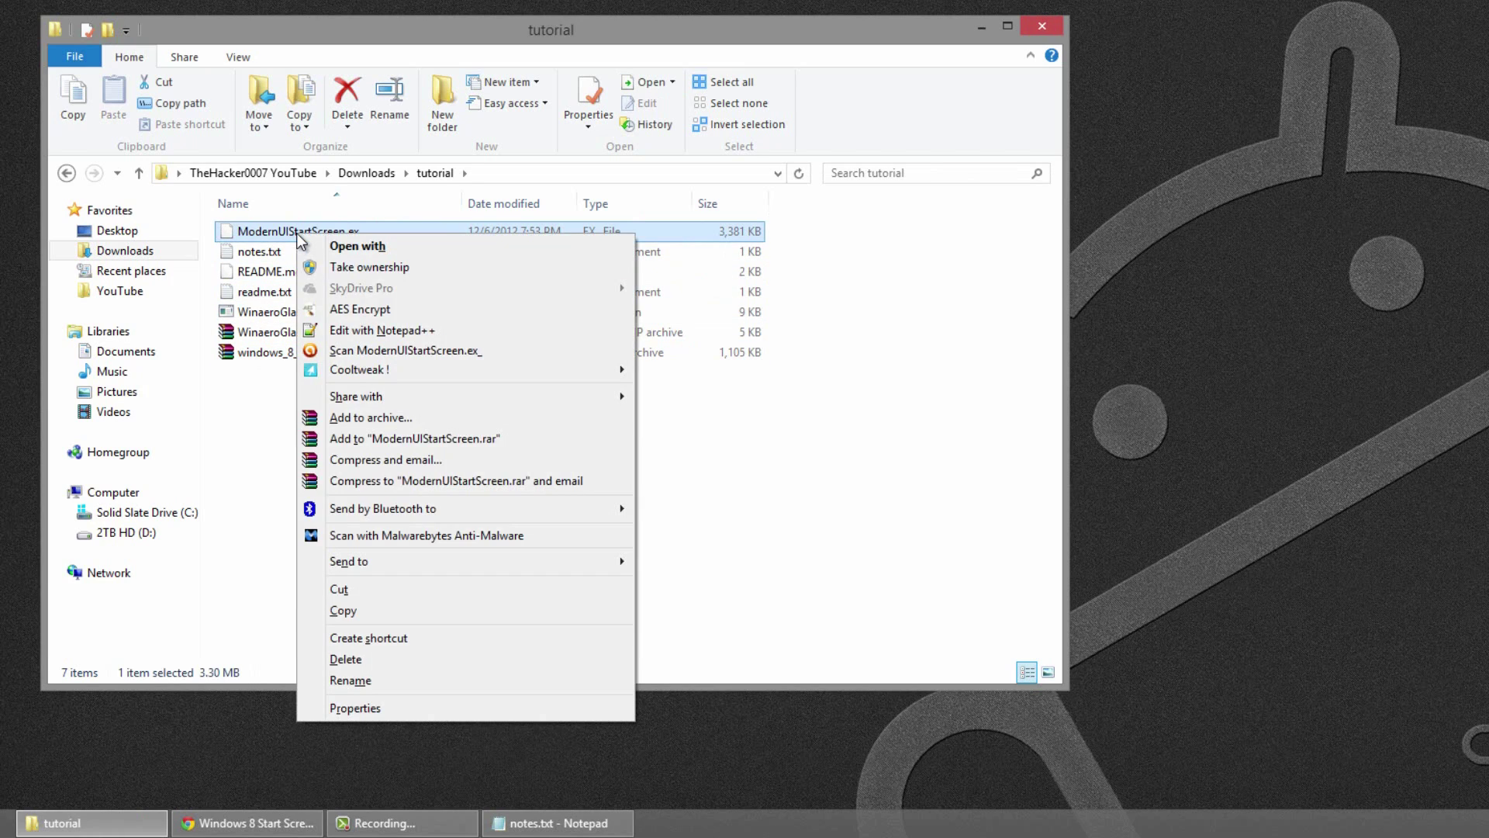
{"action": "left_click", "coordinate": [368, 680]}
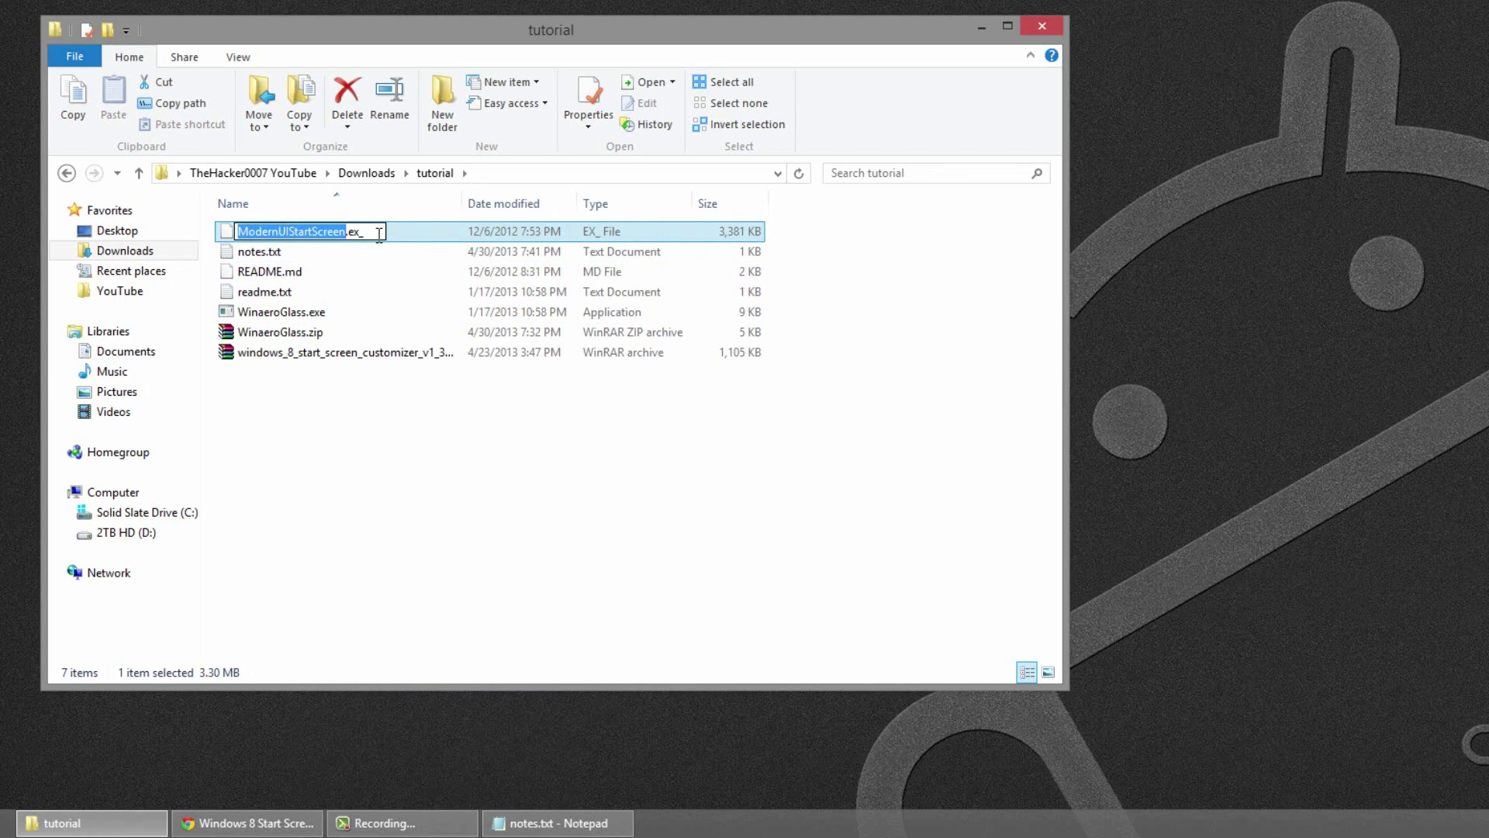
{"action": "left_click", "coordinate": [376, 231]}
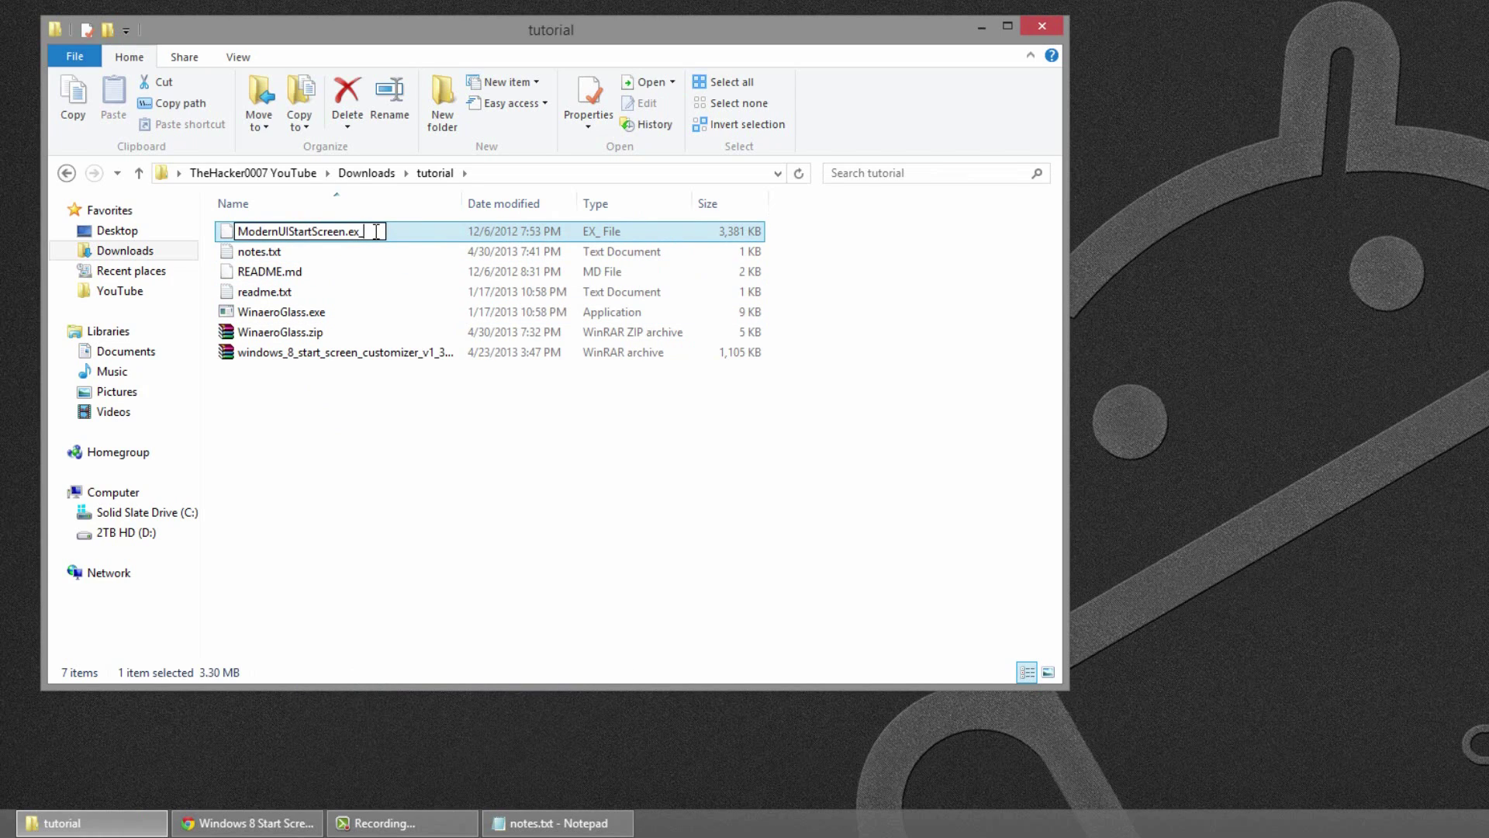
{"action": "key", "text": "BackSpace"}
{"action": "type", "text": "e"}
{"action": "key", "text": "Return"}
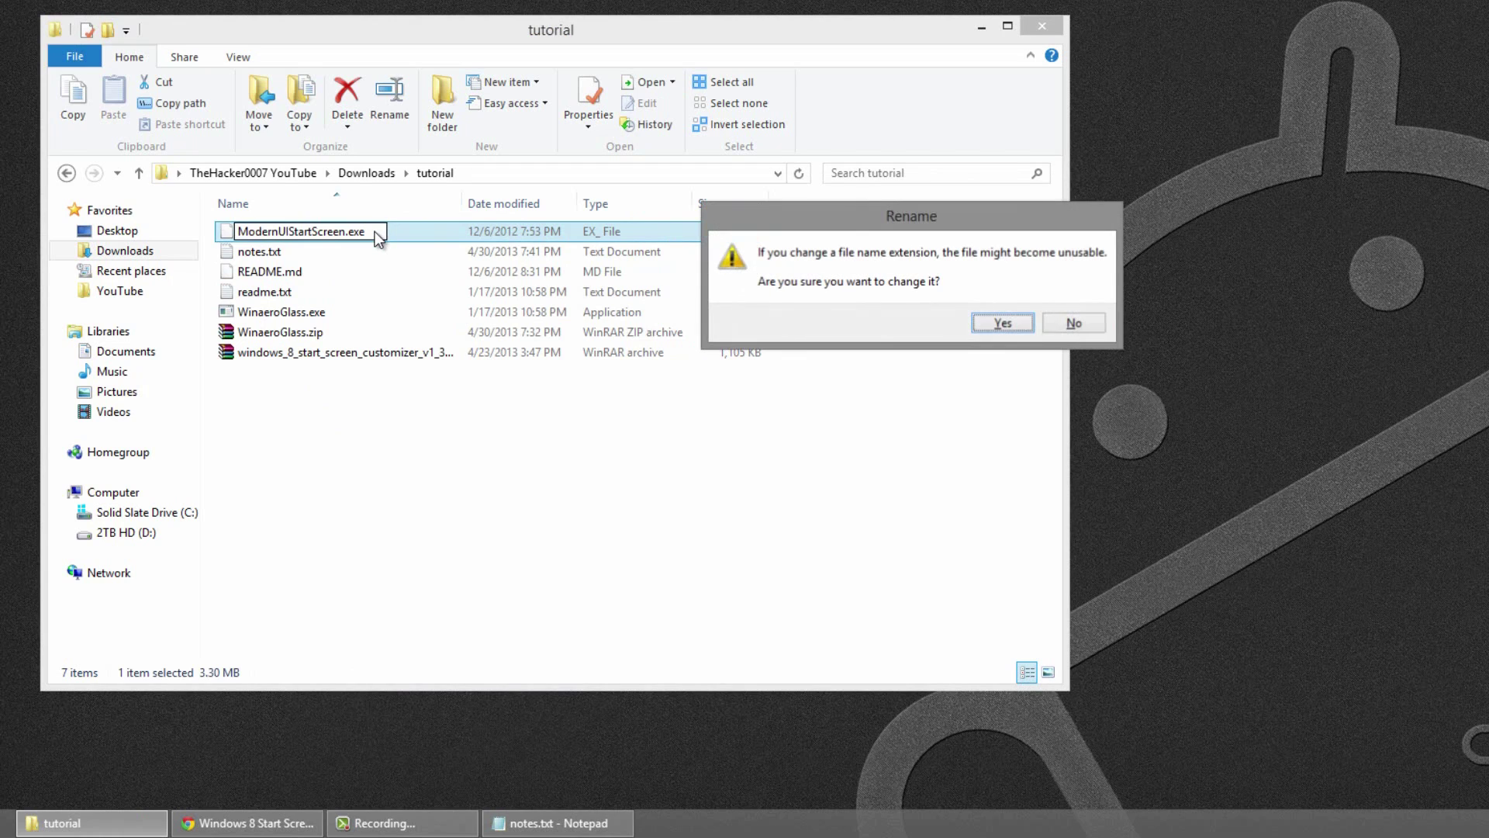
{"action": "key", "text": "Return"}
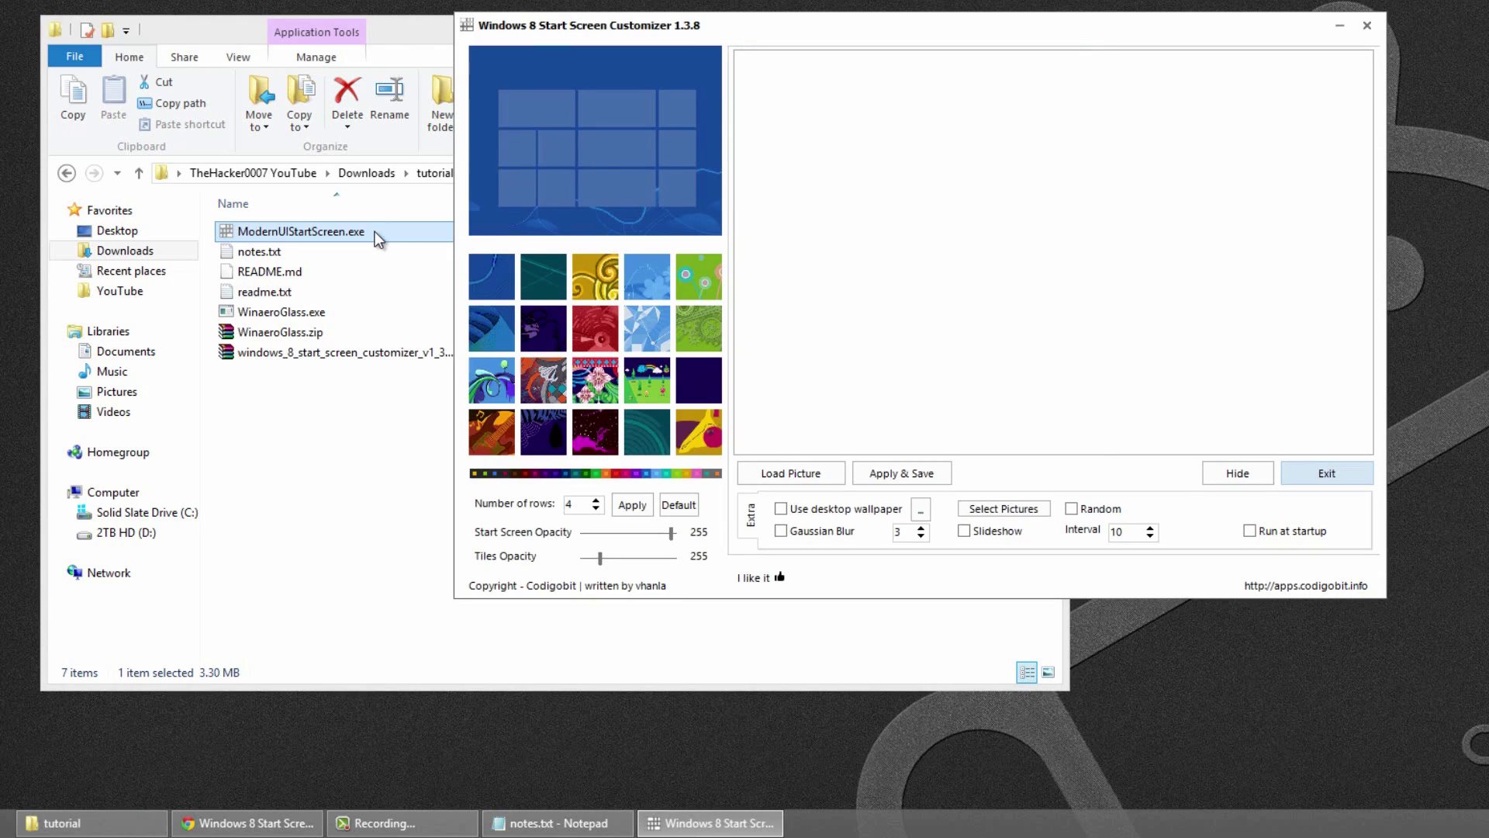
Close the Start Screen Customizer and launch WinaeroGlass.exe for glass window borders.
{"action": "left_click", "coordinate": [1367, 27]}
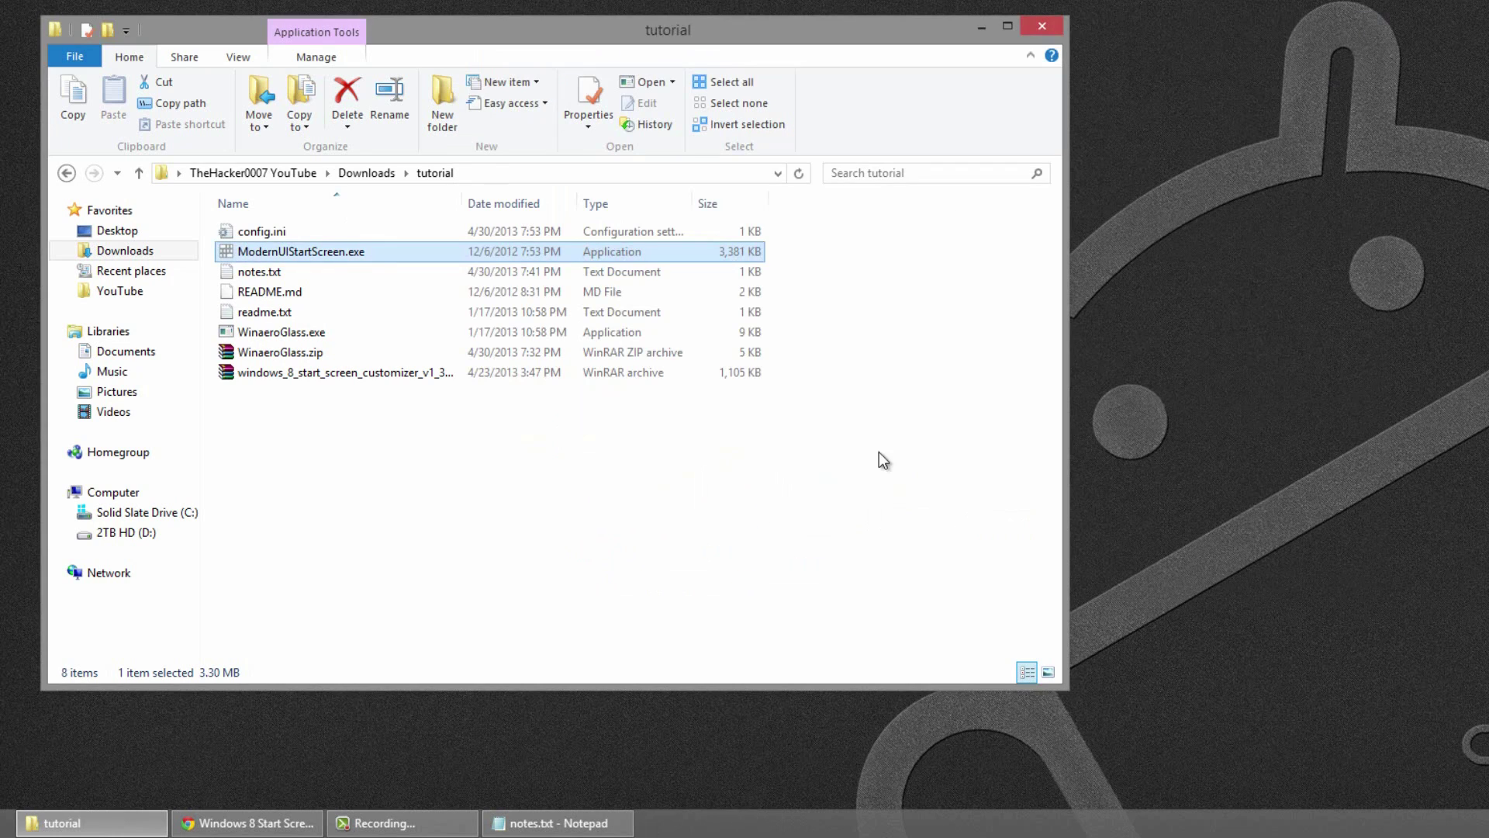
{"action": "left_click", "coordinate": [629, 549]}
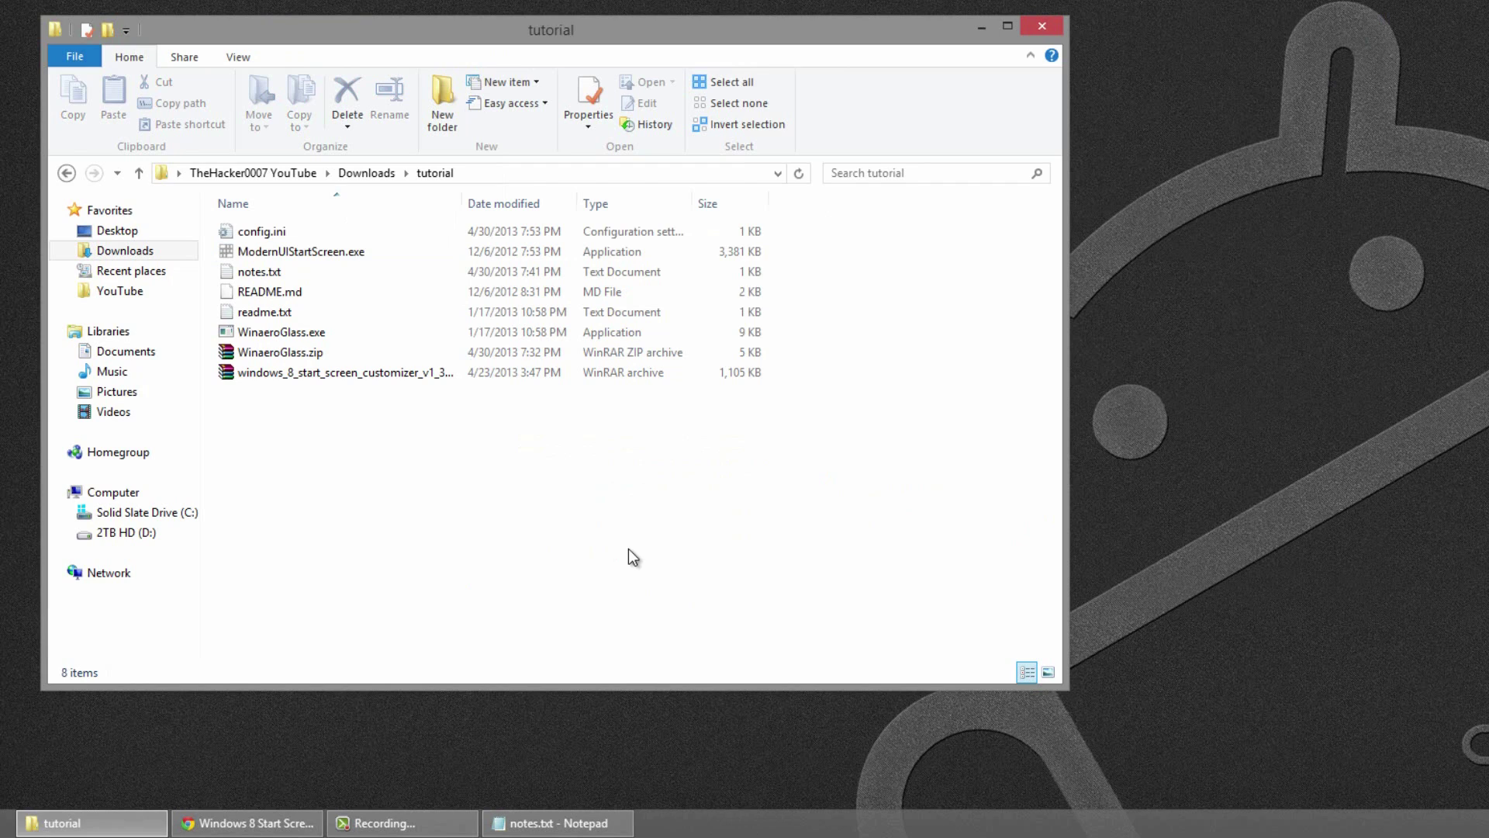
{"action": "double_click", "coordinate": [304, 333]}
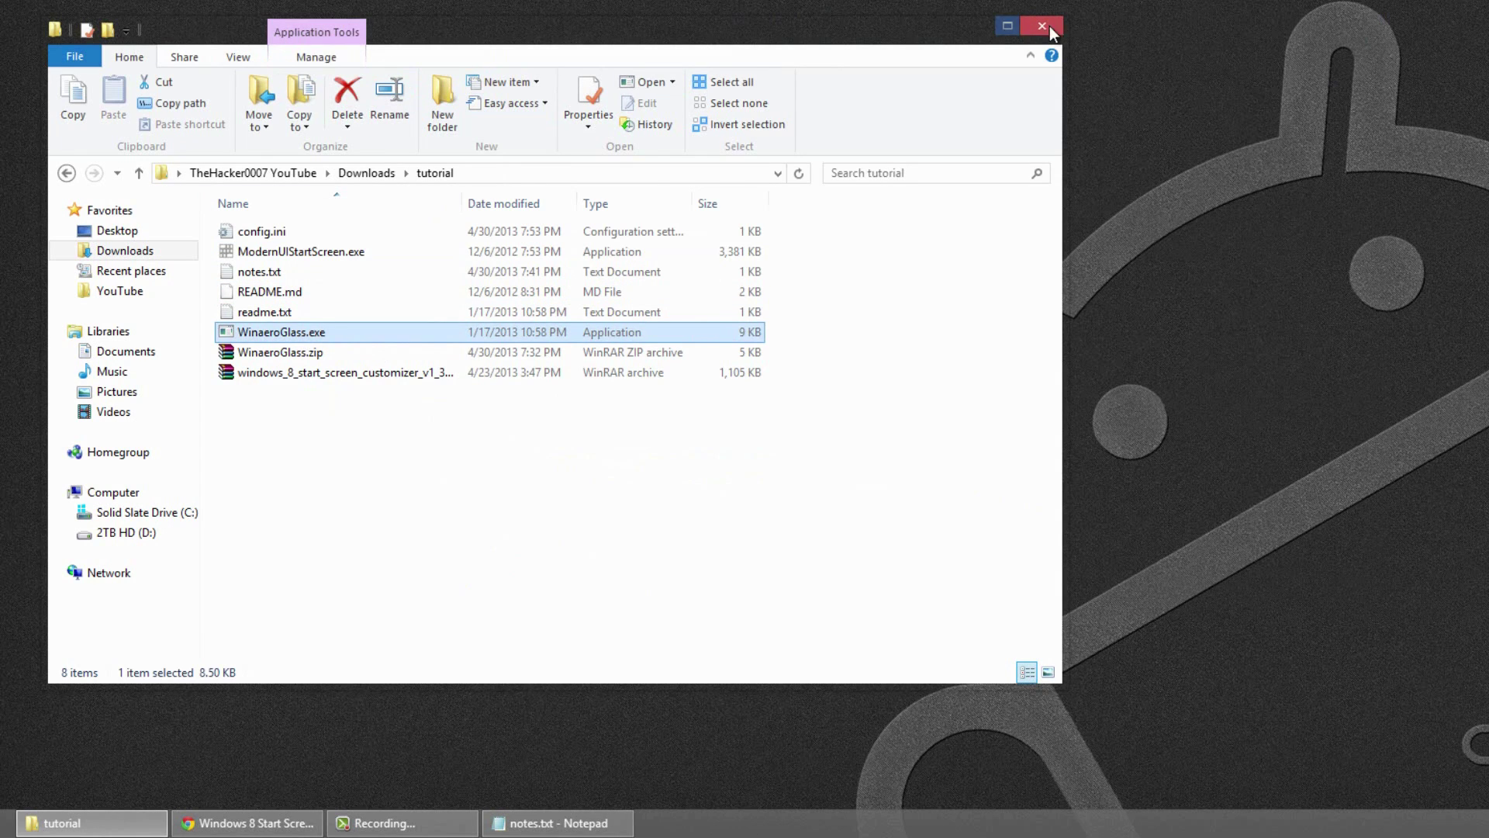
{"action": "left_click", "coordinate": [219, 825]}
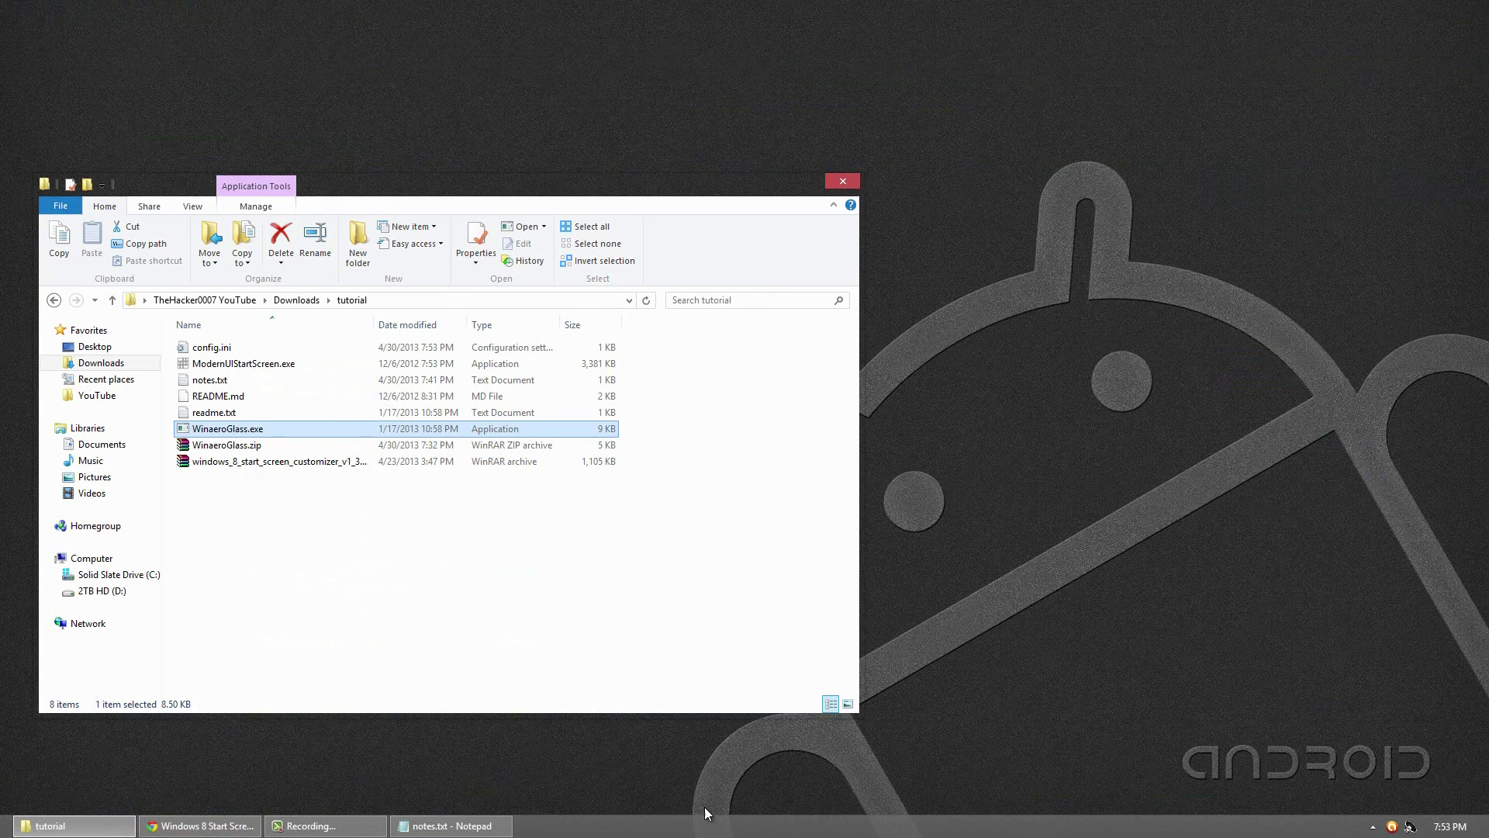
{"action": "right_click", "coordinate": [1049, 532]}
{"action": "left_click", "coordinate": [1086, 719]}
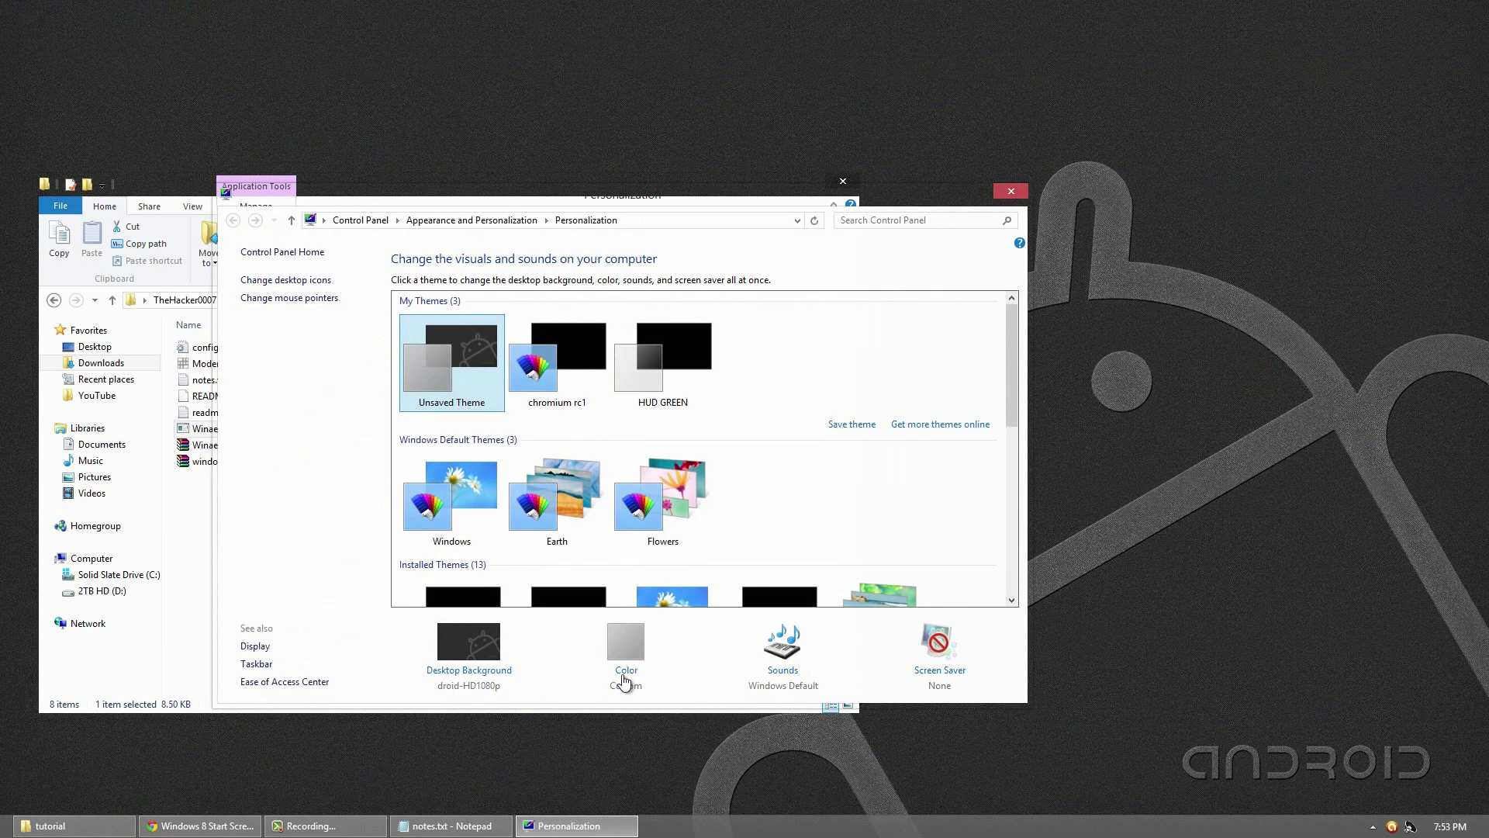
{"action": "left_click", "coordinate": [627, 671]}
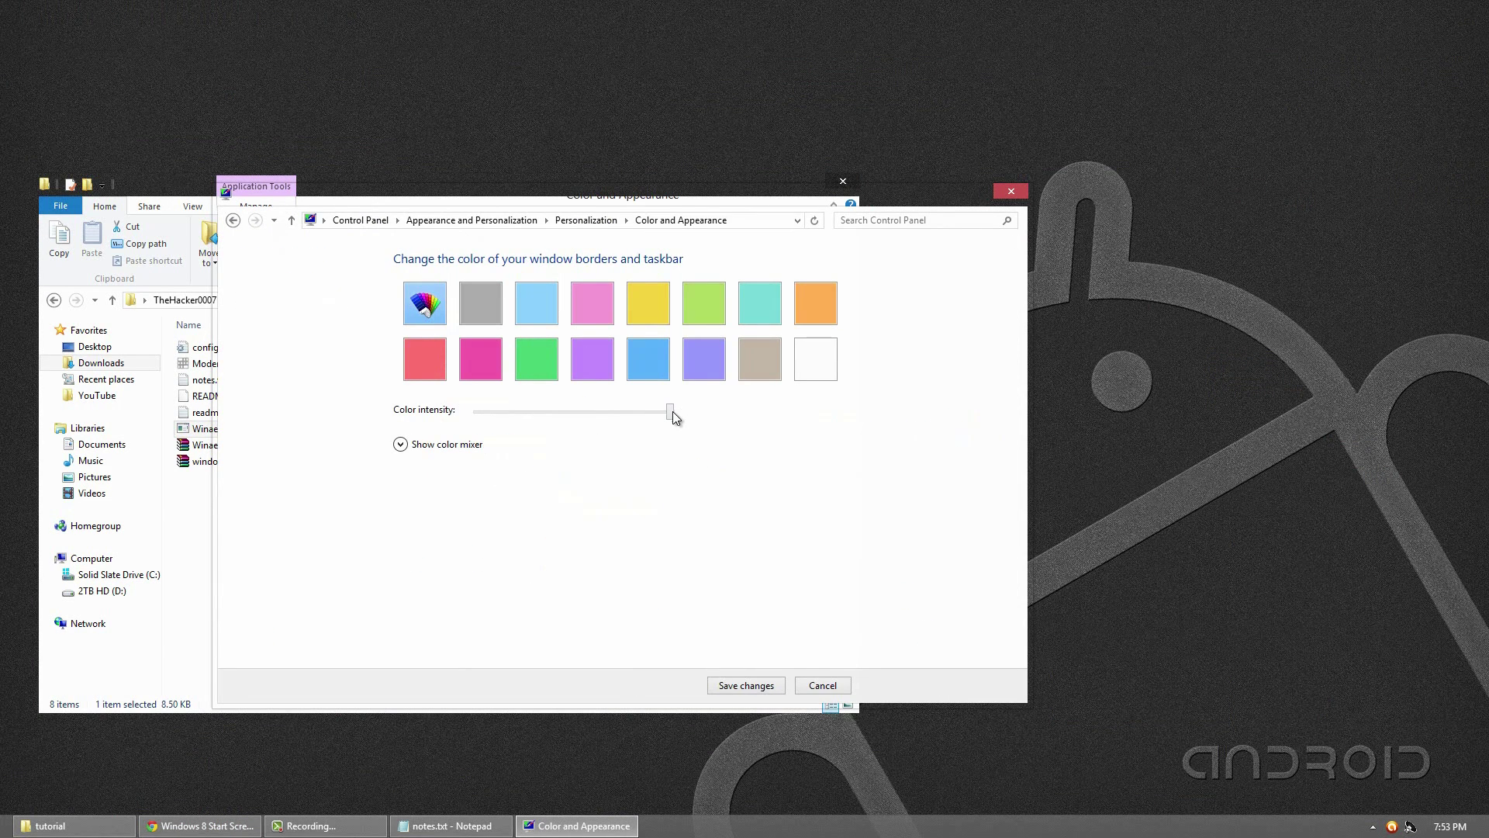
{"action": "left_click_drag", "start_coordinate": [673, 411], "coordinate": [759, 414]}
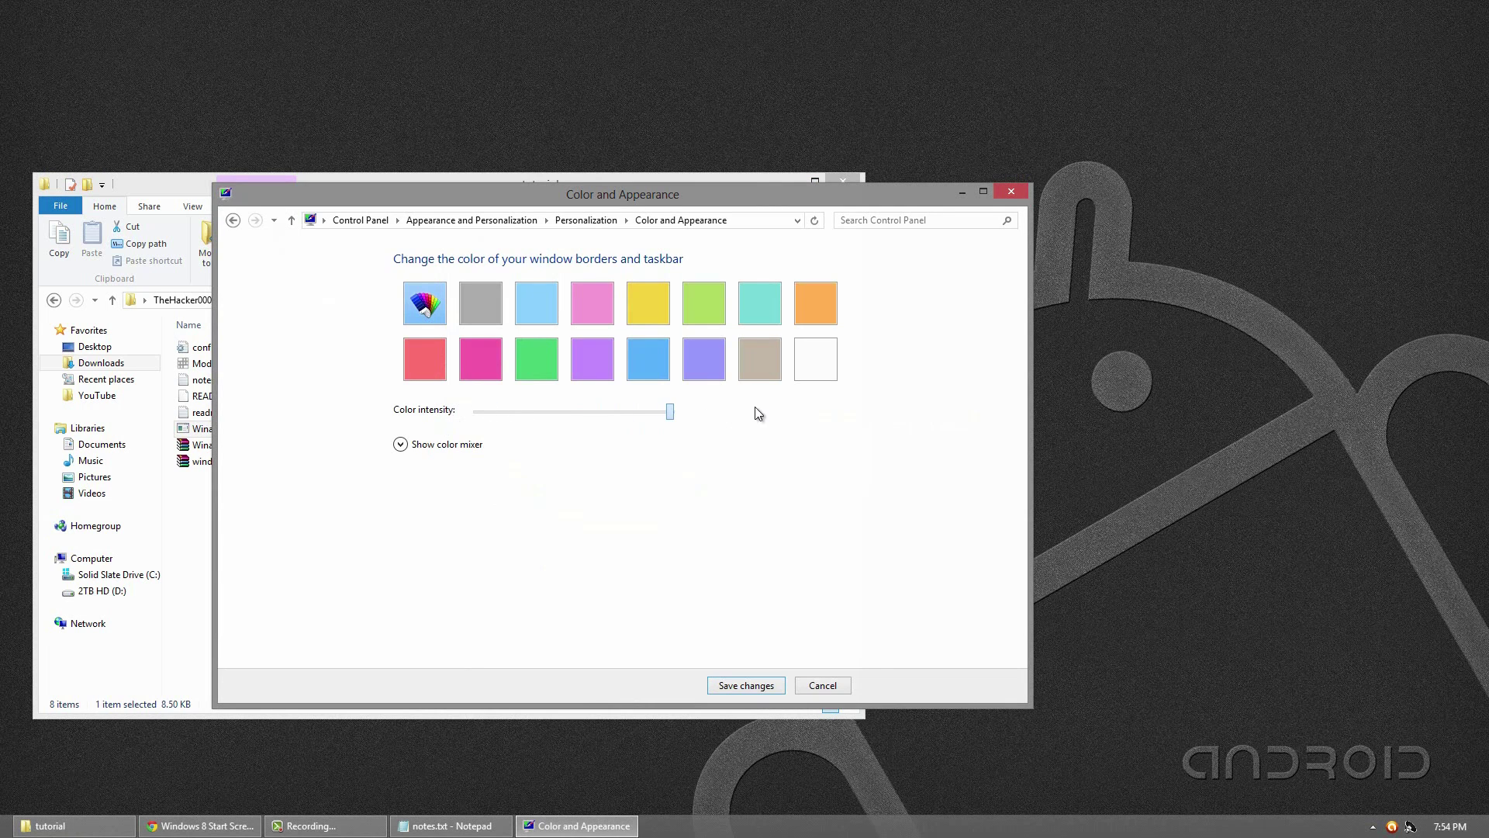
{"action": "left_click", "coordinate": [1013, 190]}
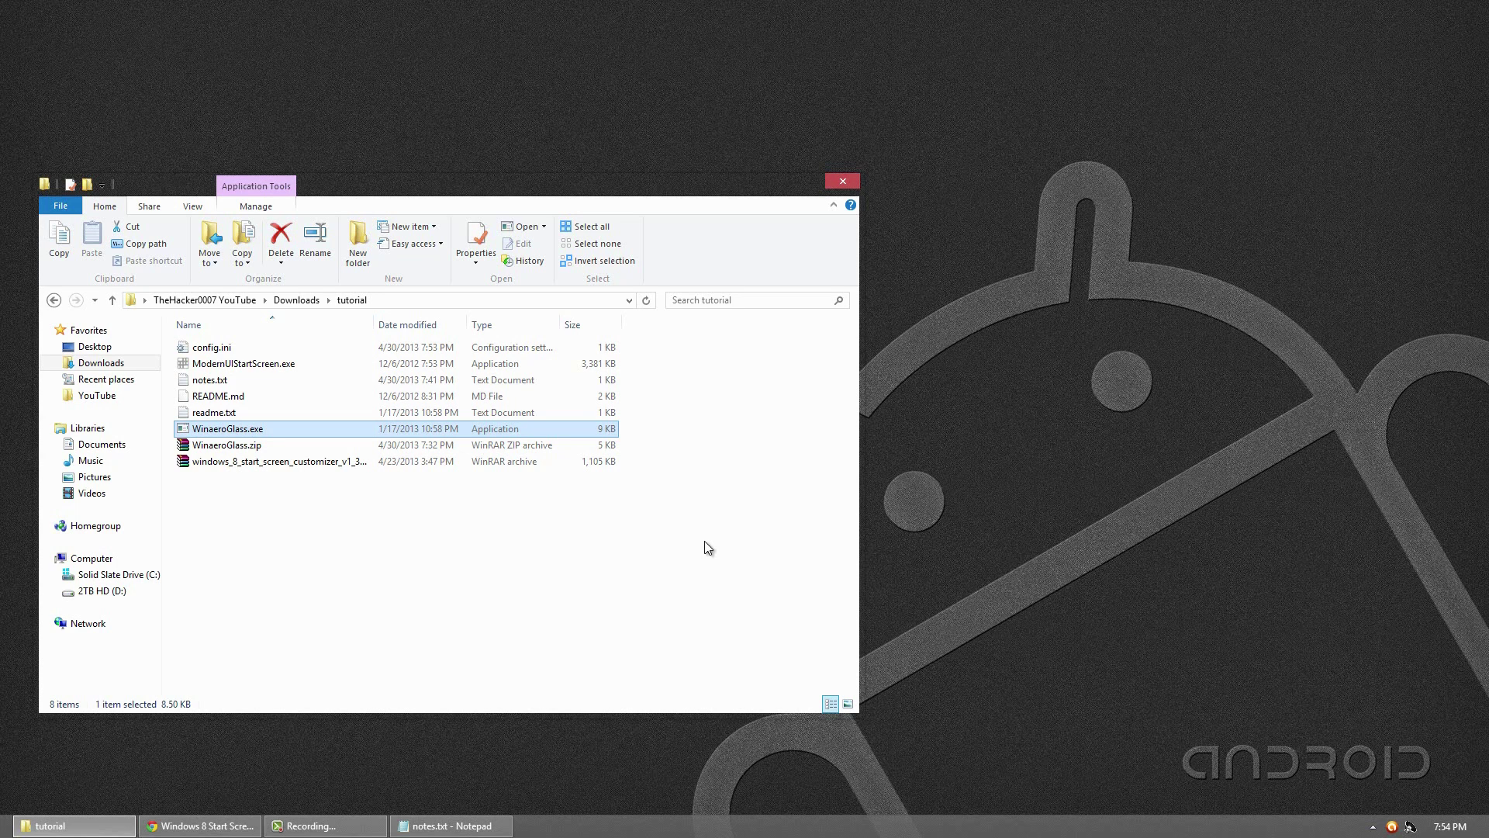
Create a shortcut to WinaeroGlass.exe in the tutorial folder.
{"action": "right_click", "coordinate": [249, 432]}
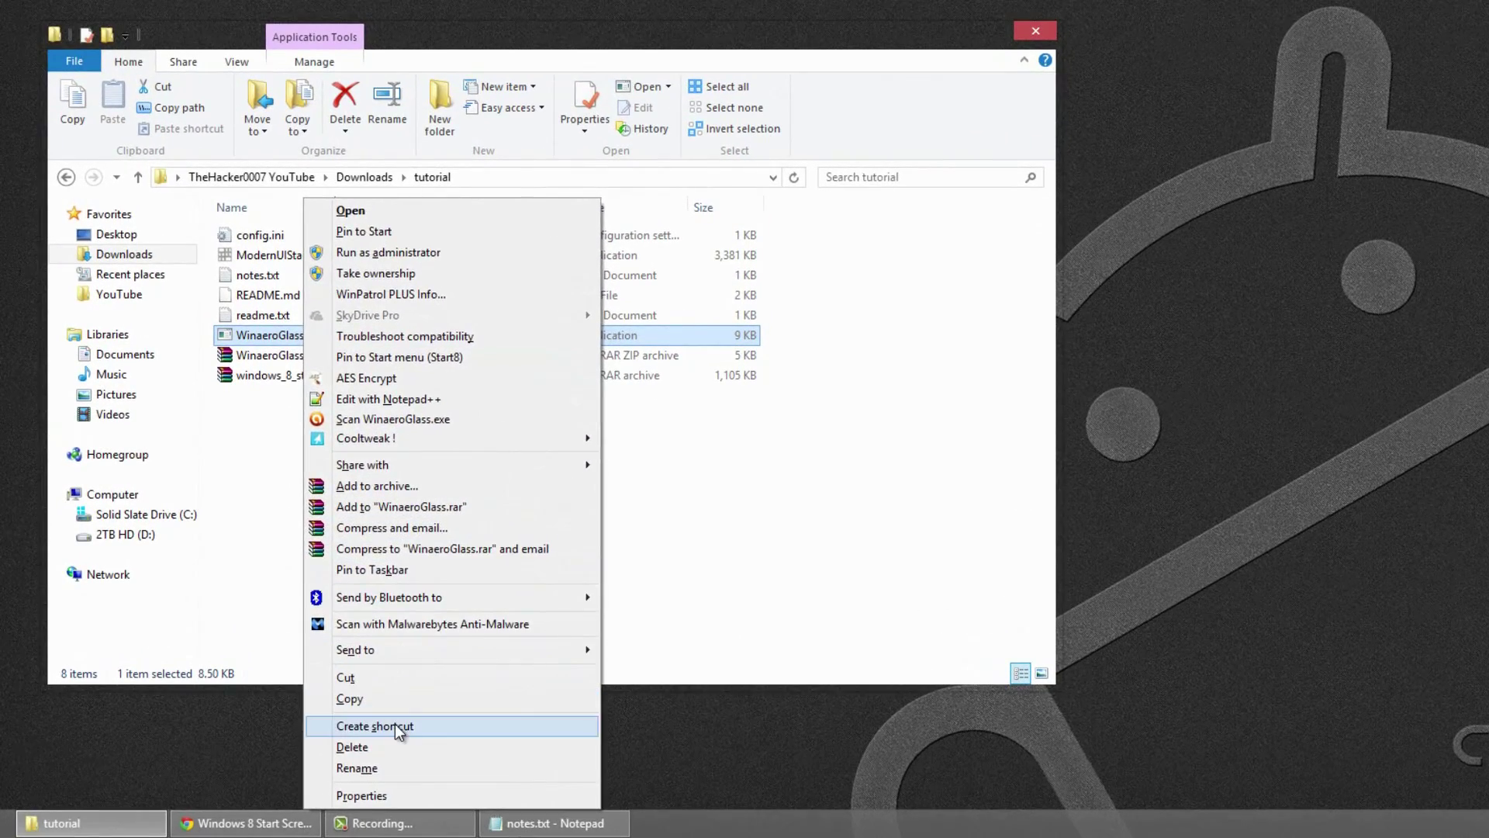
{"action": "left_click", "coordinate": [394, 725]}
{"action": "left_click", "coordinate": [394, 566]}
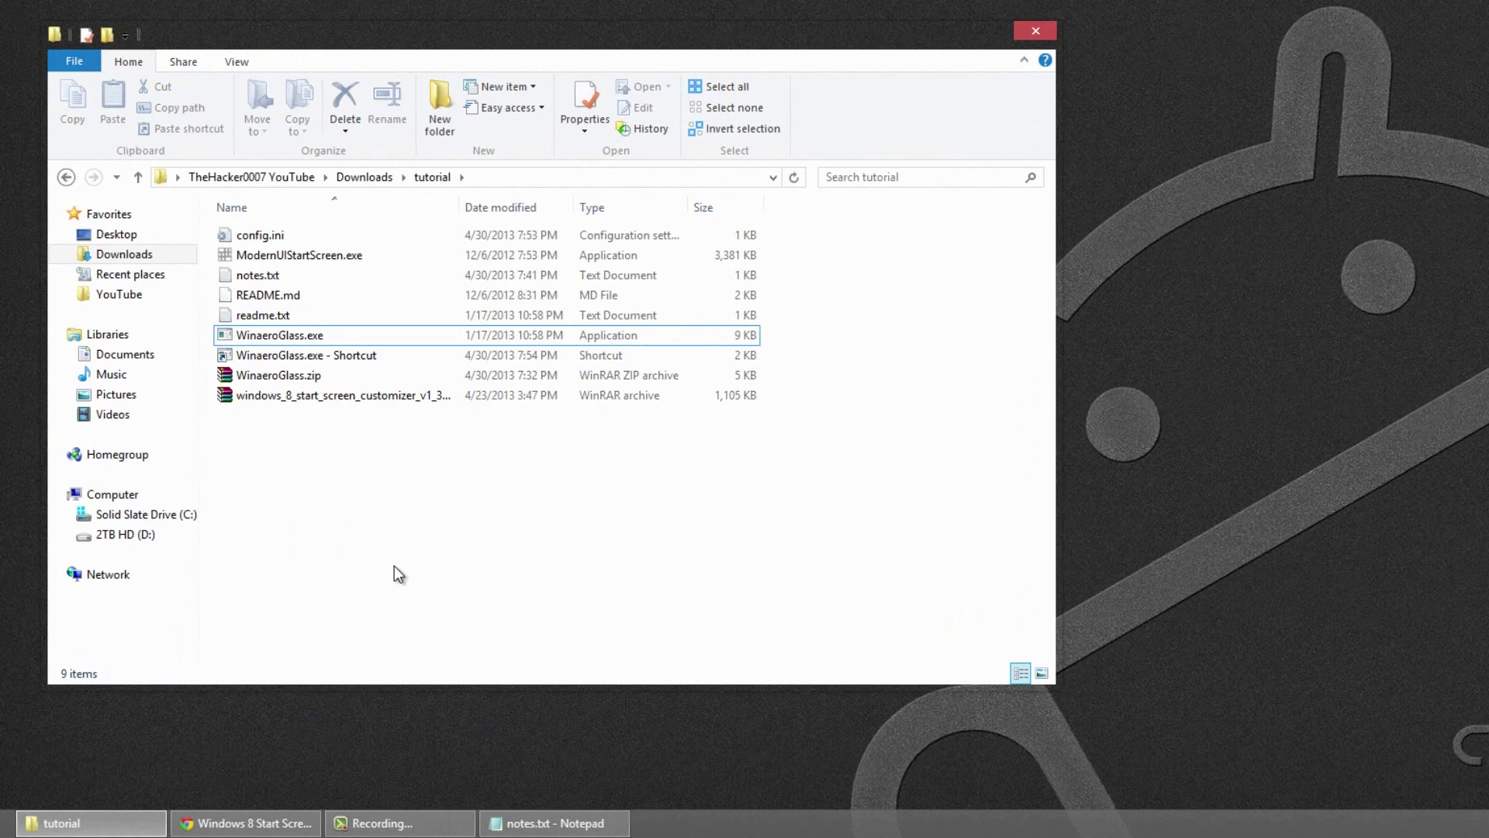
Browse from roaming AppData through Microsoft\Windows\Start Menu\Programs to the Startup folder.
{"action": "key", "text": "super+r"}
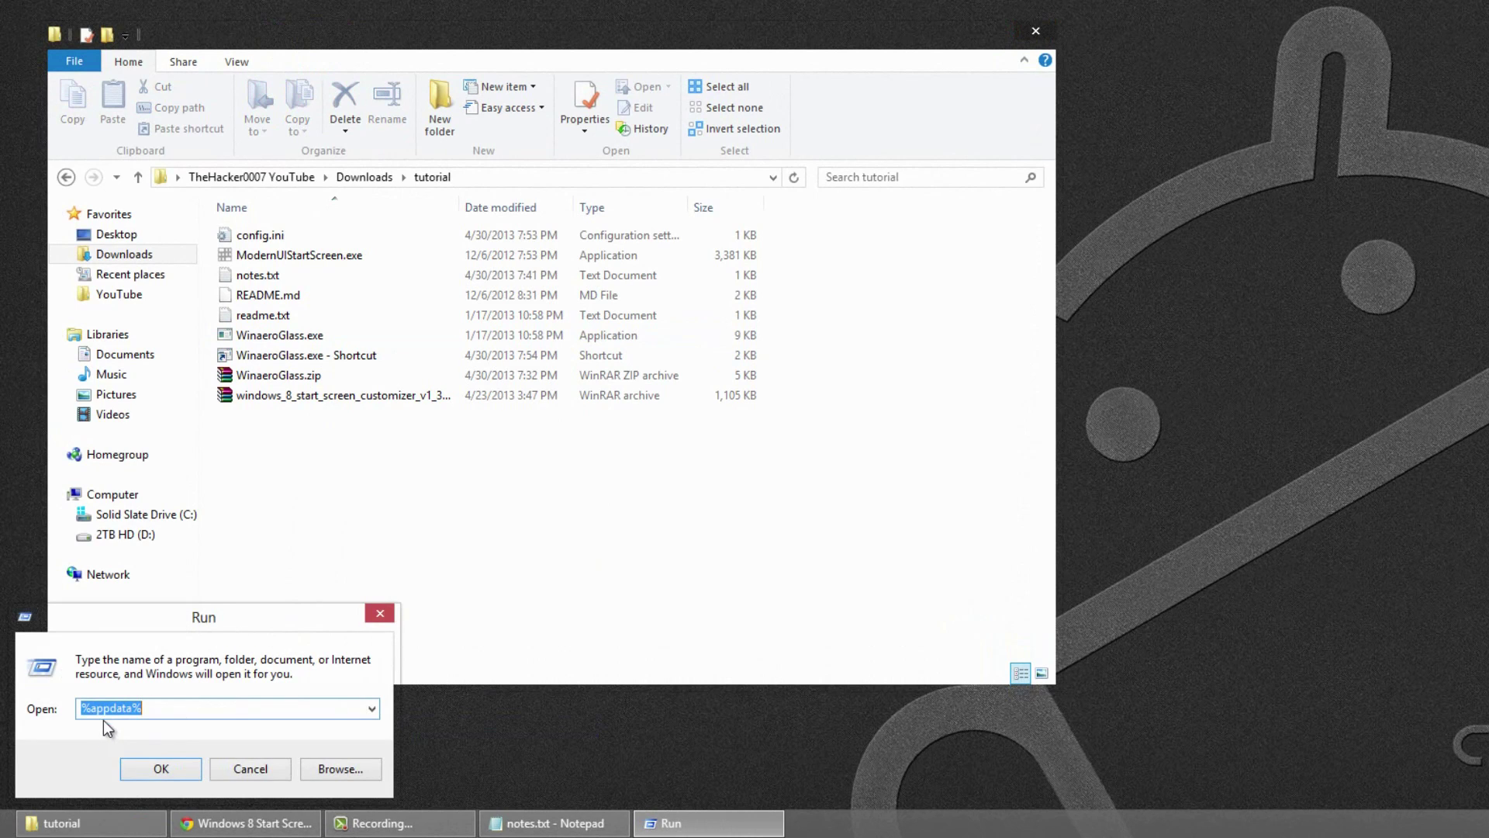
{"action": "left_click", "coordinate": [160, 770]}
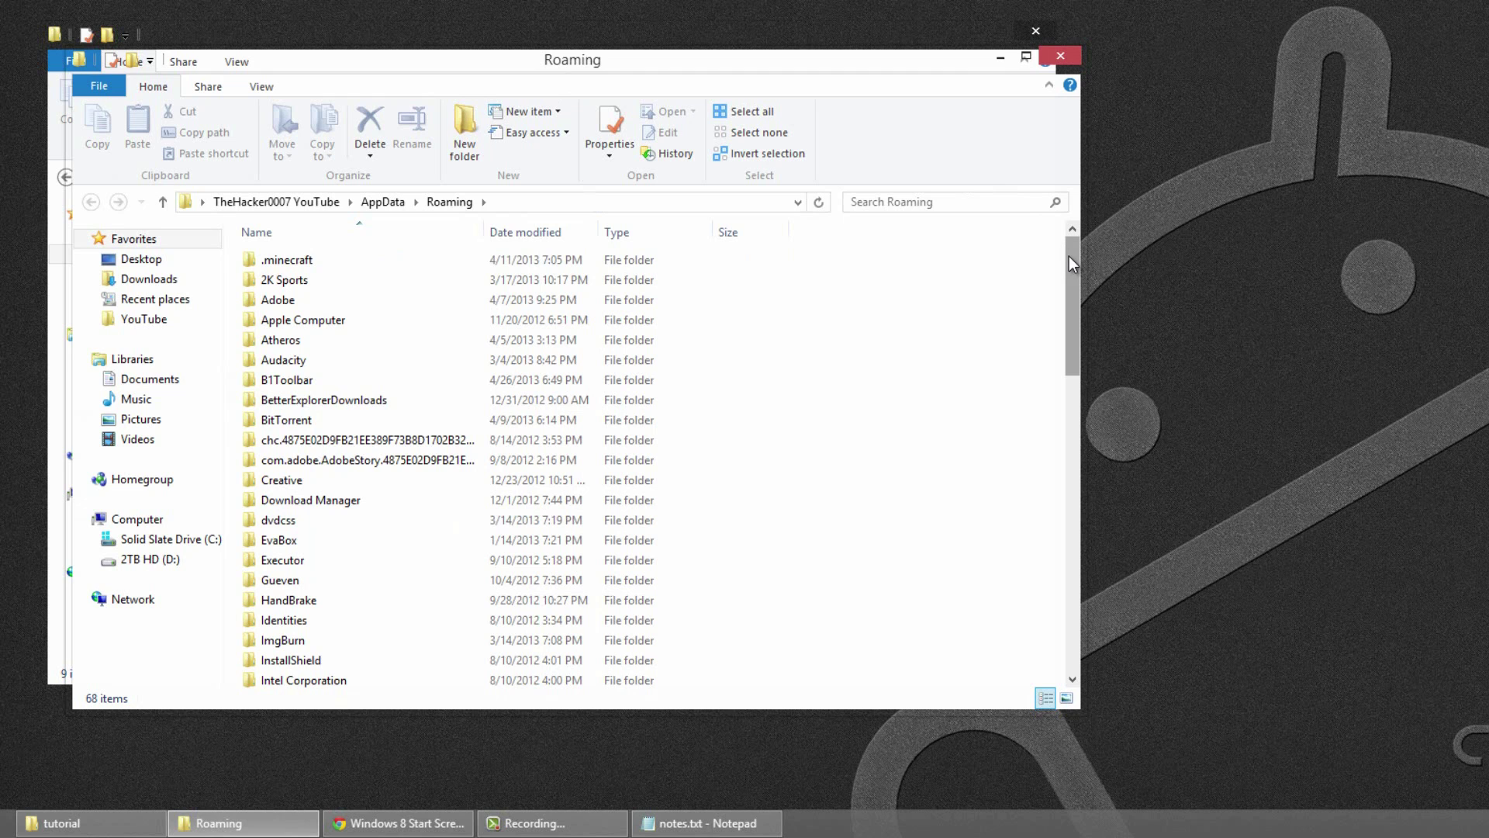
{"action": "left_click_drag", "start_coordinate": [1069, 255], "coordinate": [1054, 394]}
{"action": "double_click", "coordinate": [459, 424]}
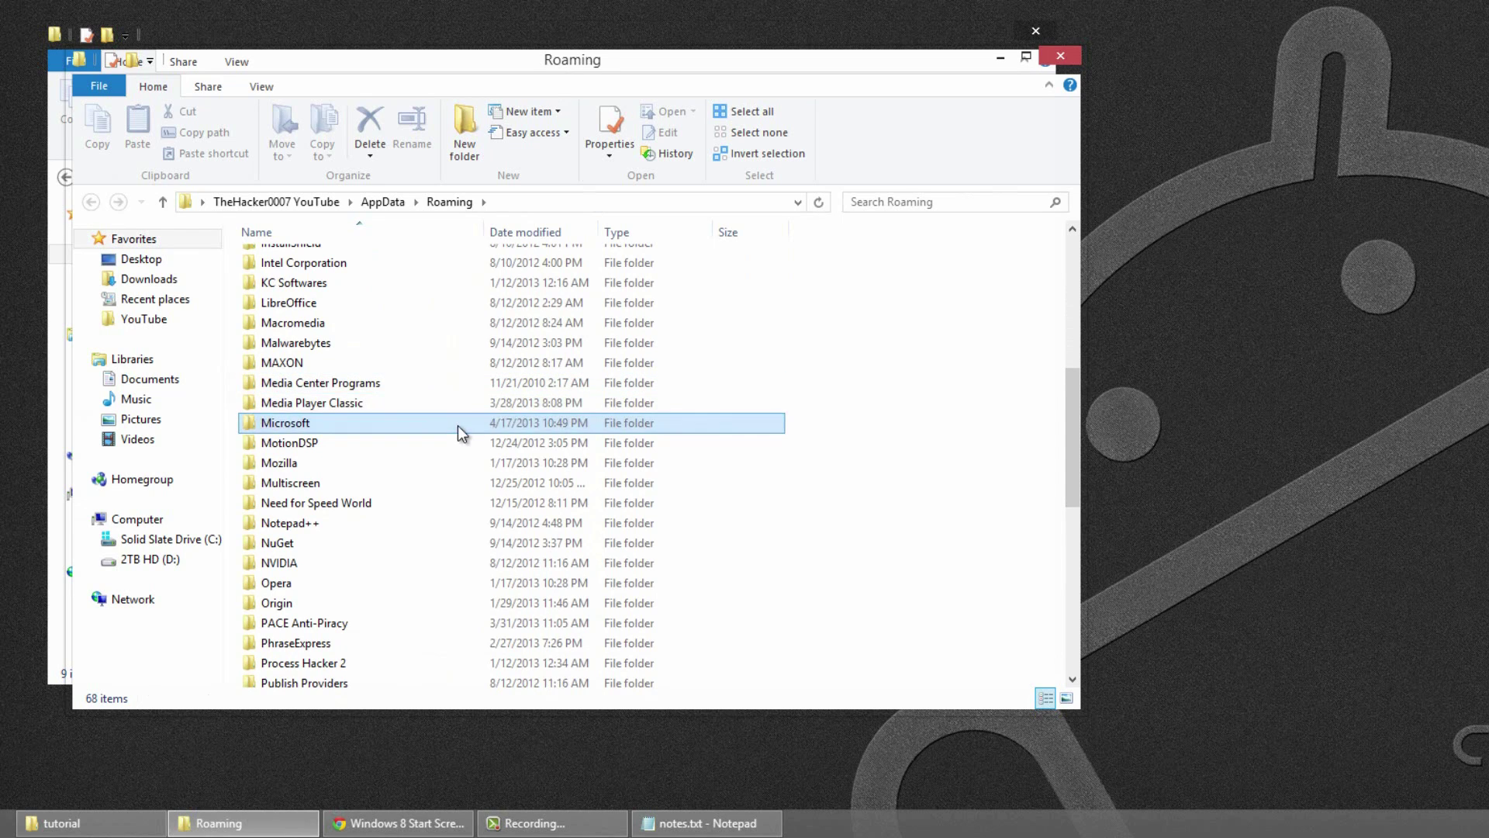
{"action": "left_click_drag", "start_coordinate": [1075, 295], "coordinate": [1050, 509]}
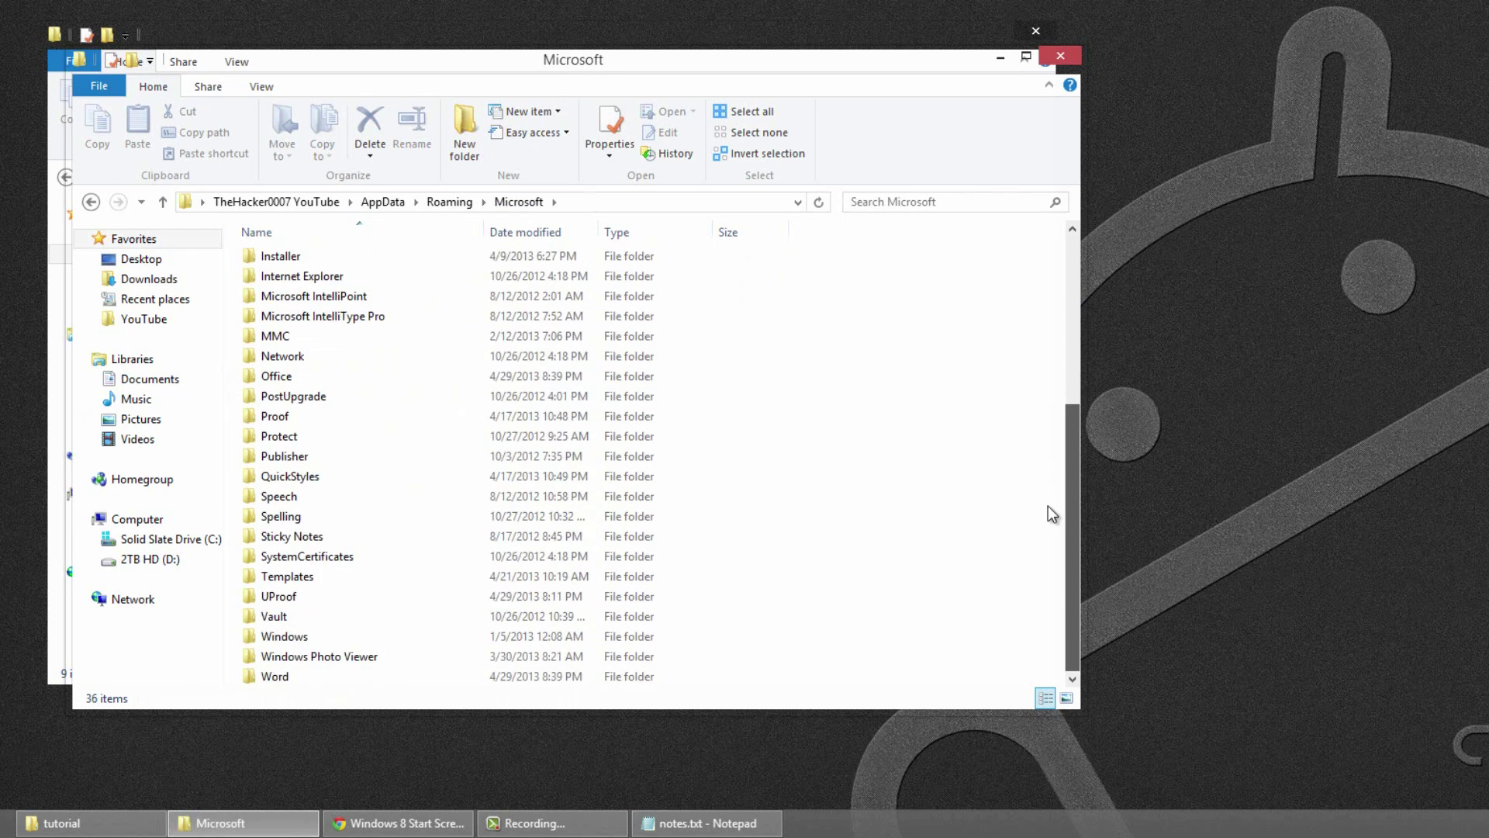
{"action": "double_click", "coordinate": [289, 648]}
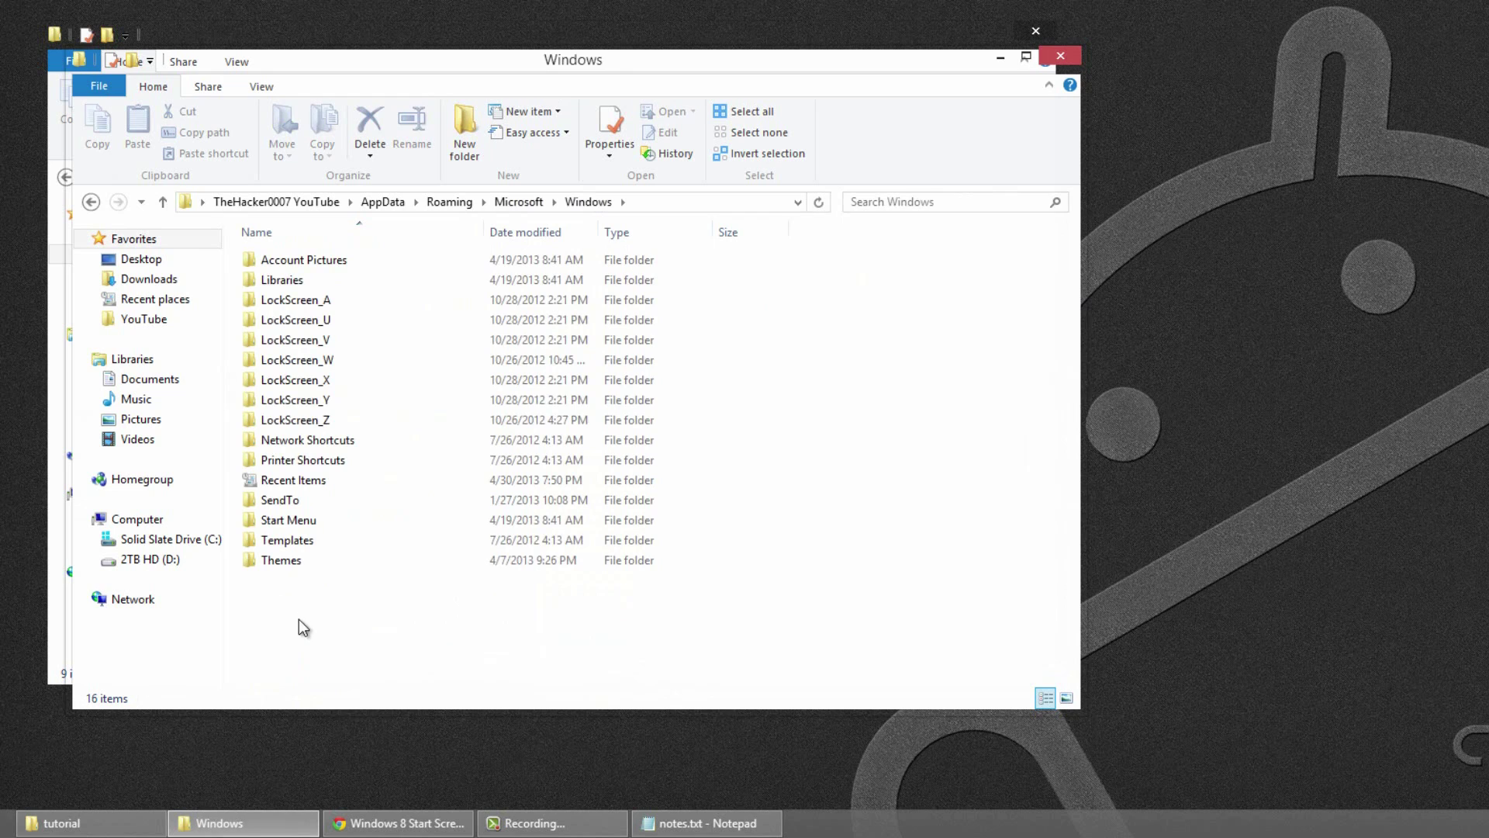
{"action": "double_click", "coordinate": [310, 521]}
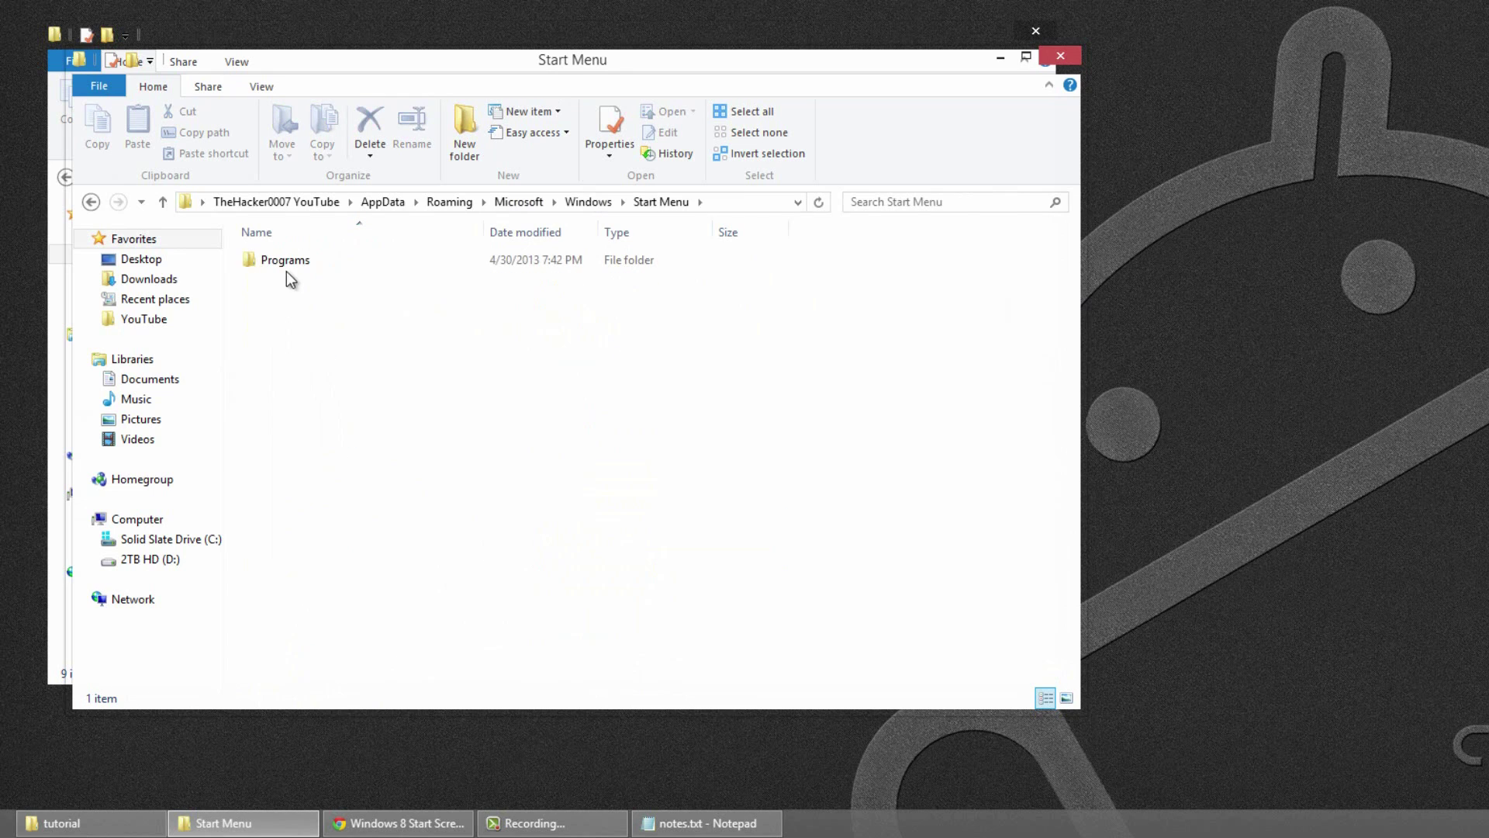
{"action": "double_click", "coordinate": [291, 260]}
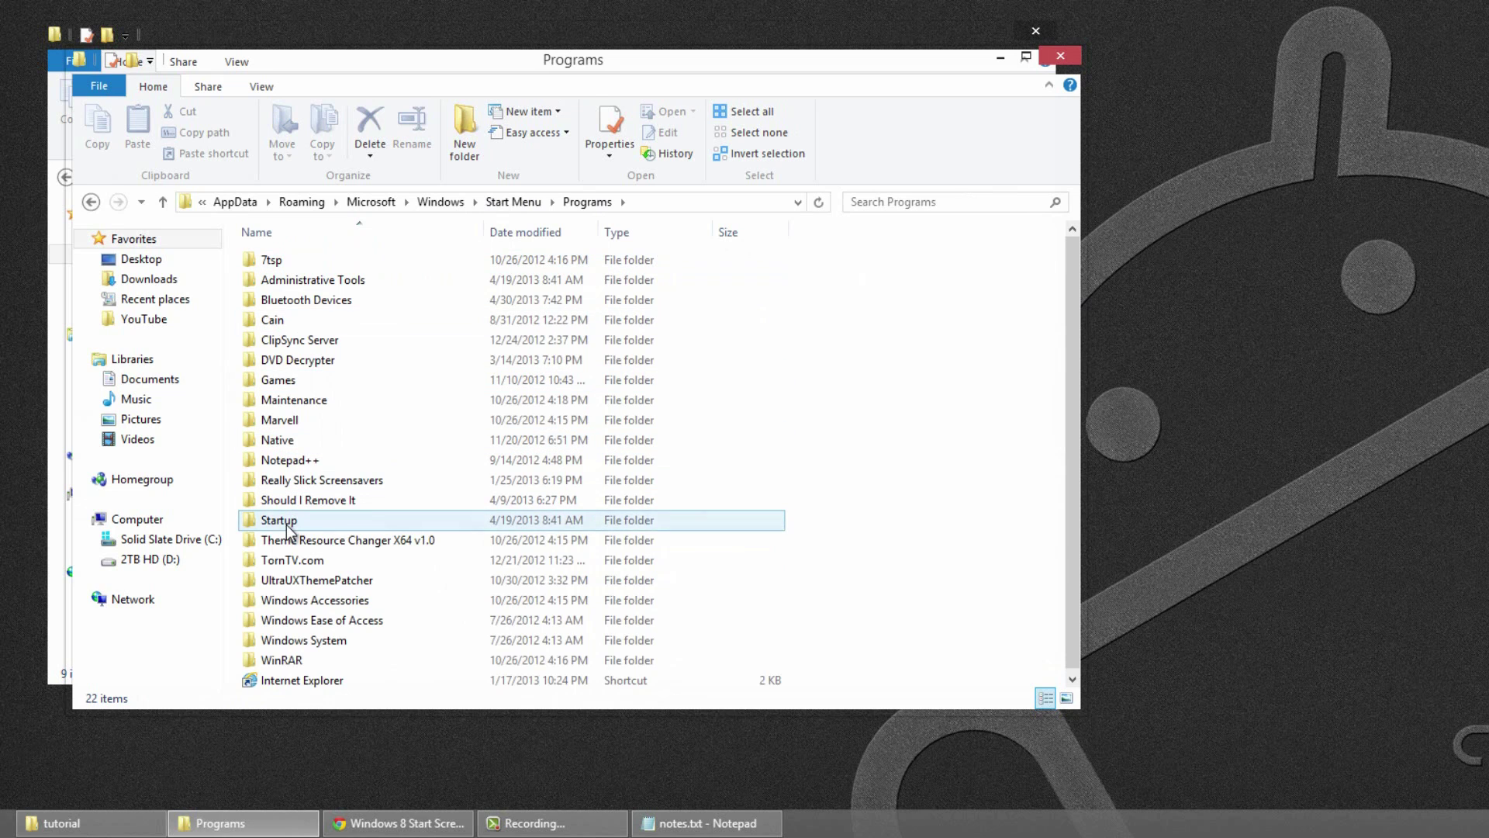
{"action": "double_click", "coordinate": [285, 524]}
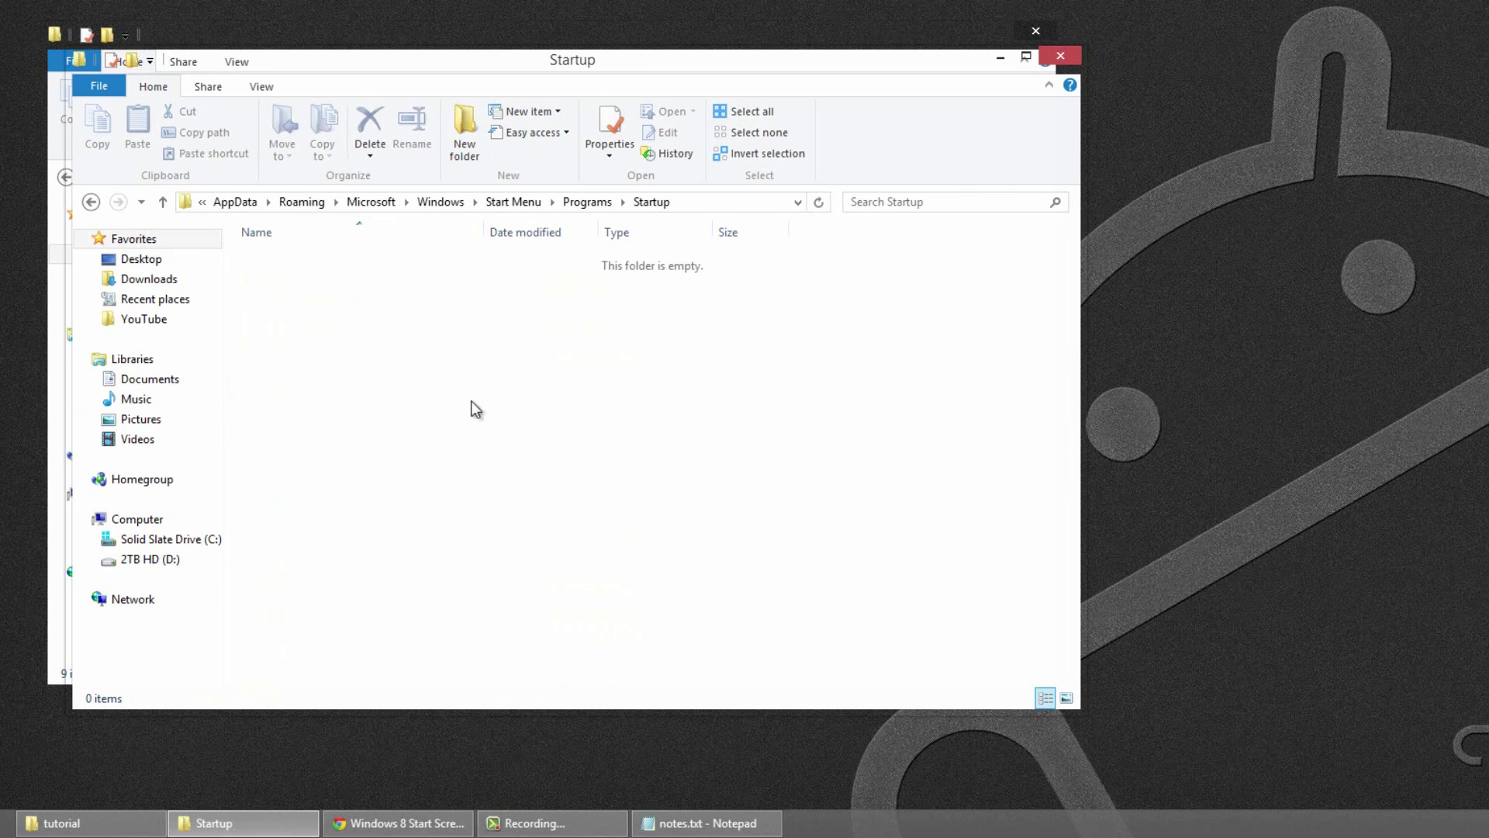
Copy the WinaeroGlass.exe shortcut into the Startup folder, then minimize Startup.
{"action": "left_click", "coordinate": [54, 472]}
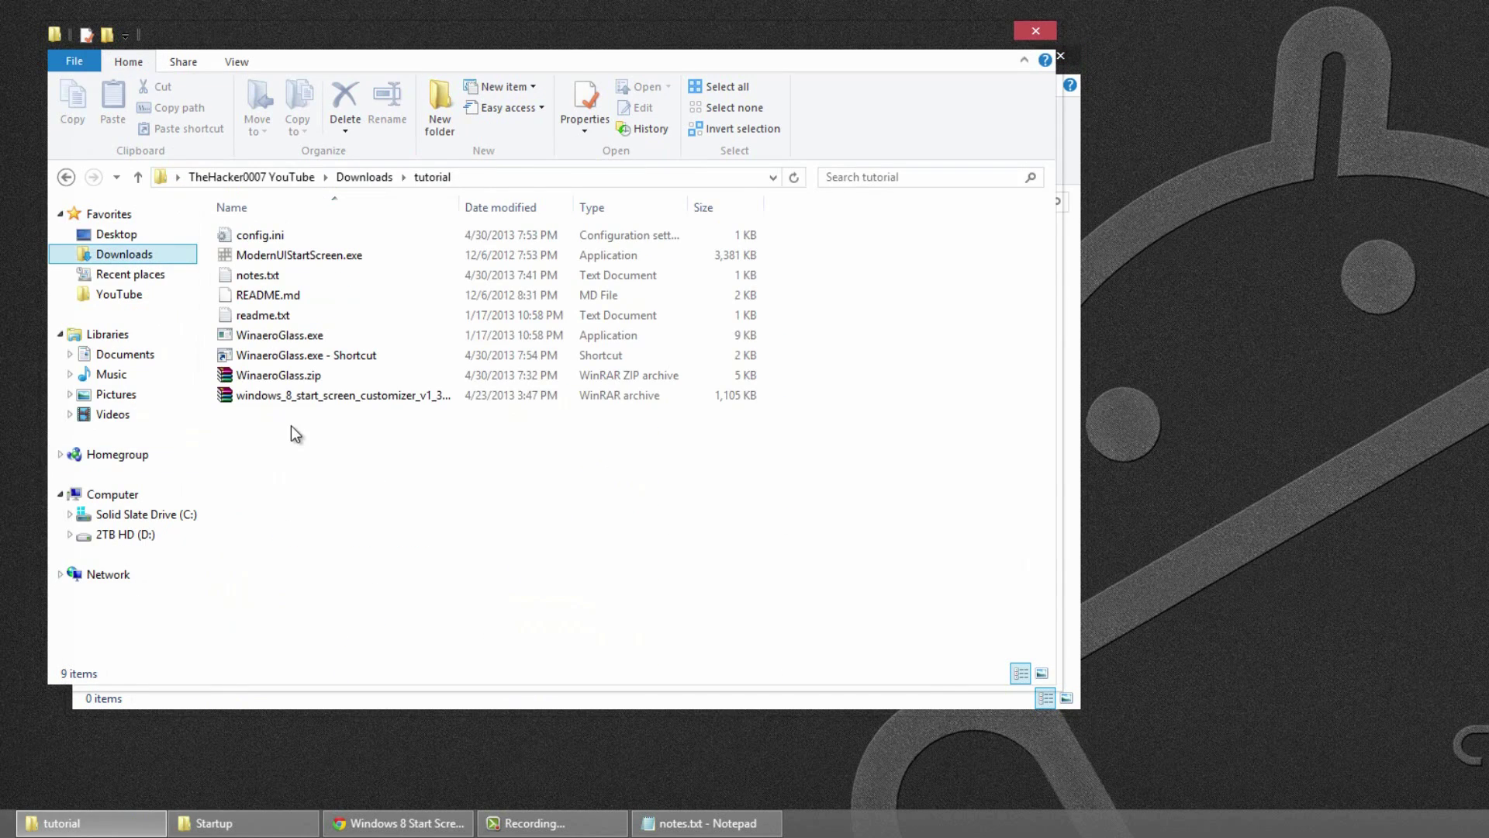
{"action": "right_click", "coordinate": [305, 361]}
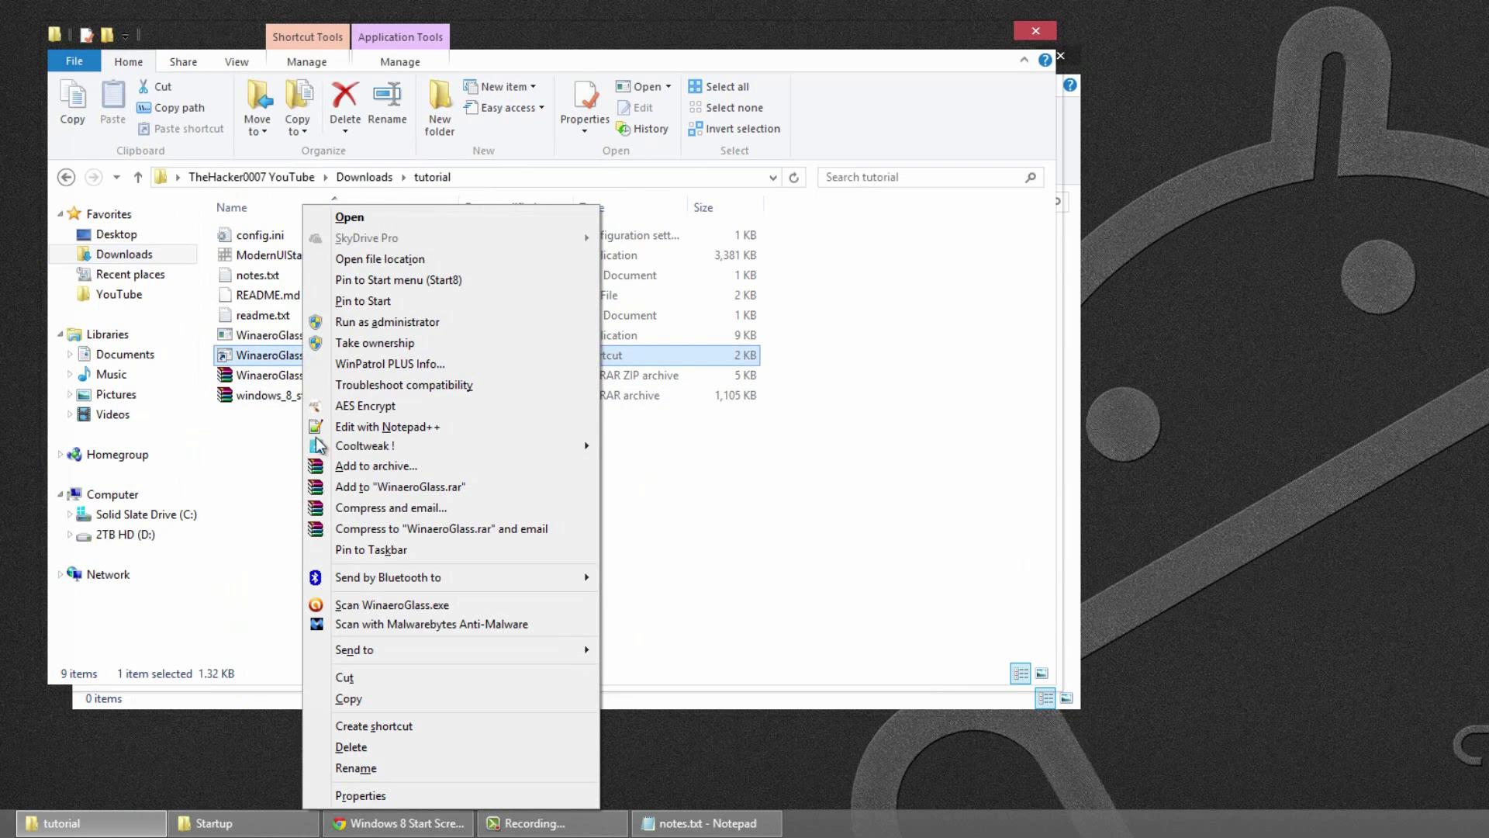
{"action": "left_click", "coordinate": [362, 693]}
{"action": "left_click", "coordinate": [311, 698]}
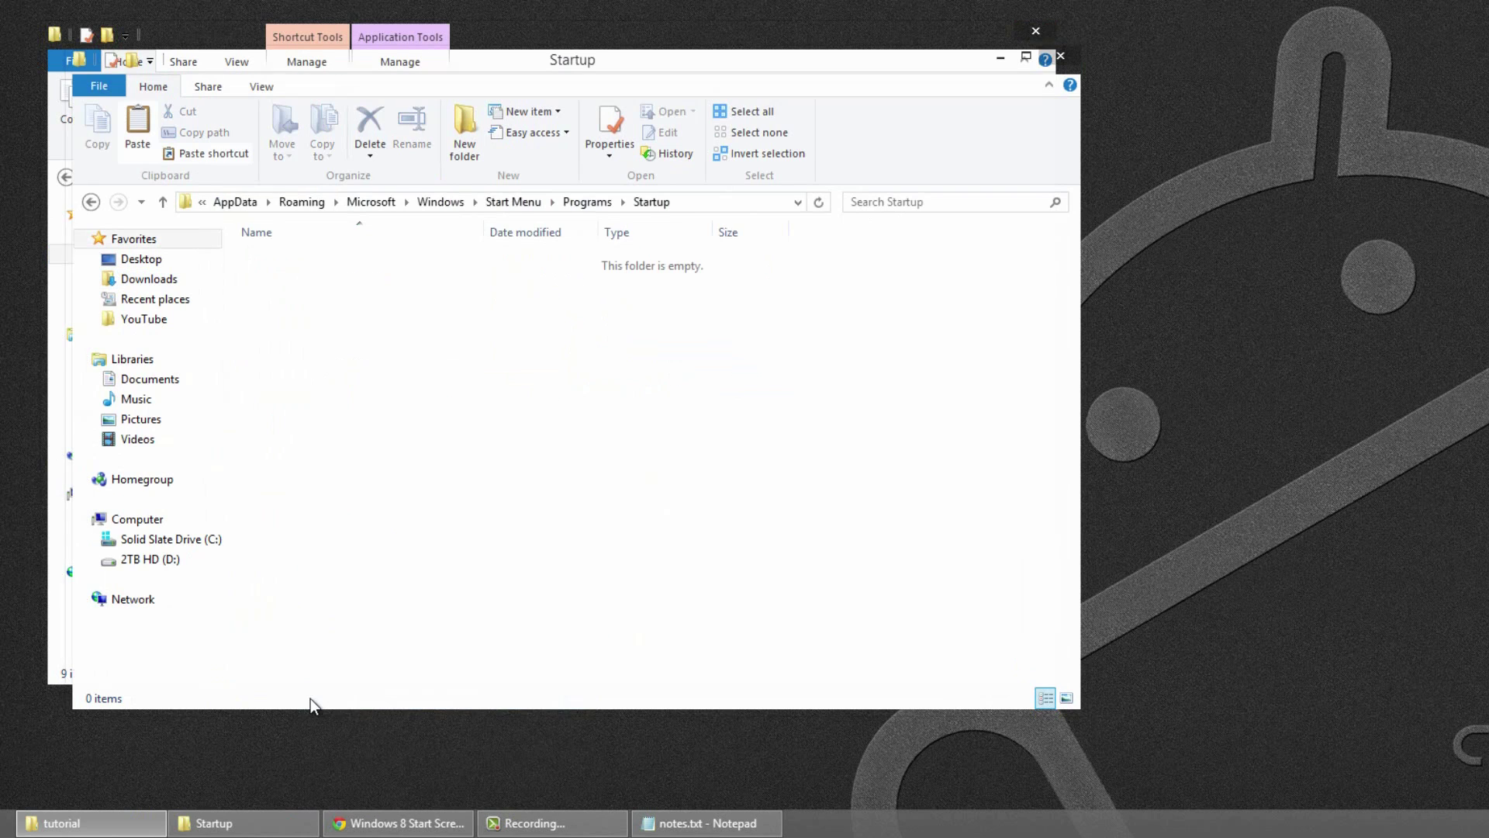
{"action": "right_click", "coordinate": [416, 515]}
{"action": "left_click", "coordinate": [467, 661]}
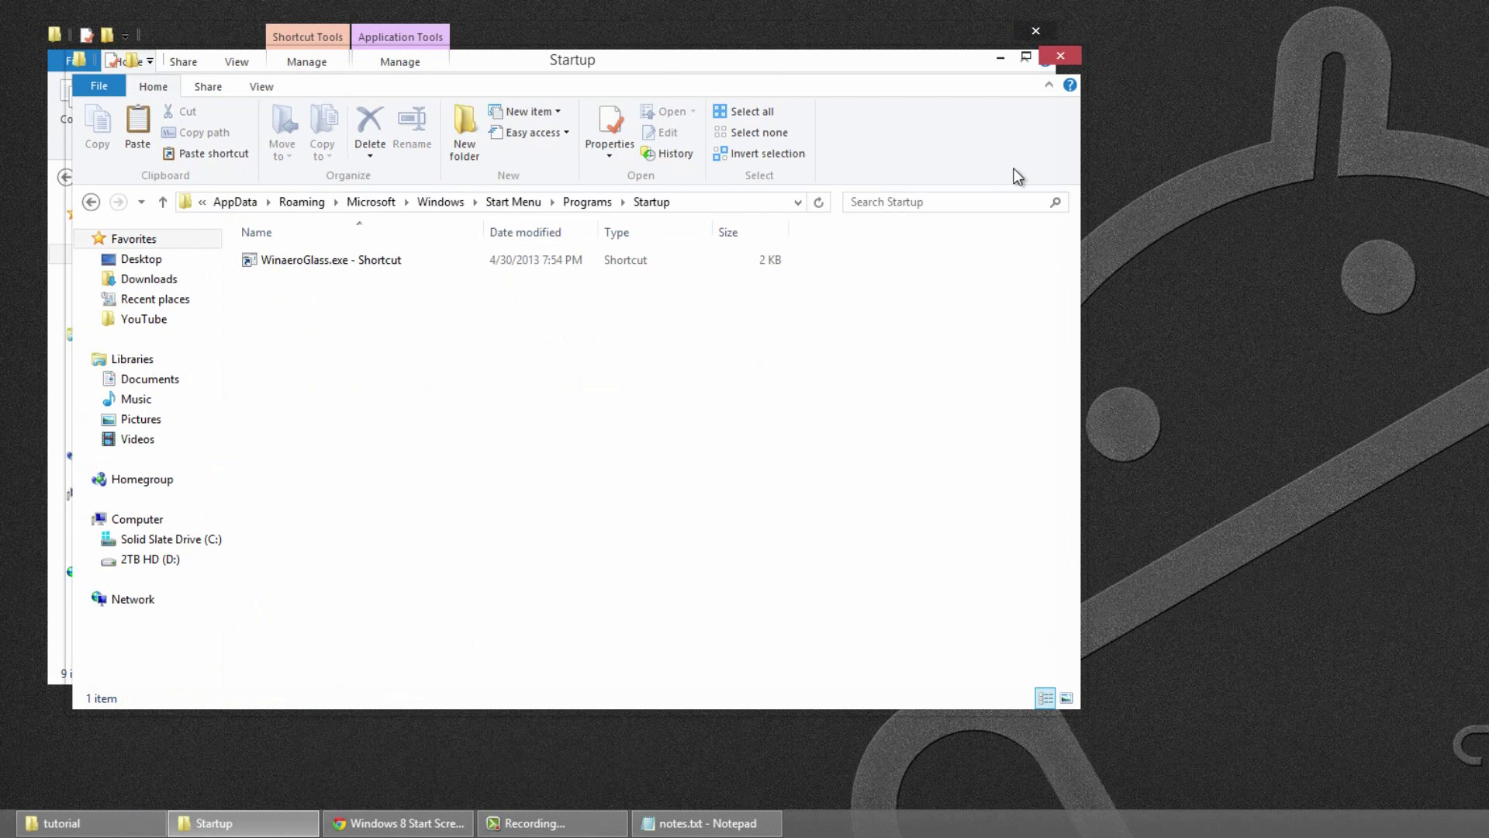
{"action": "left_click", "coordinate": [1001, 57]}
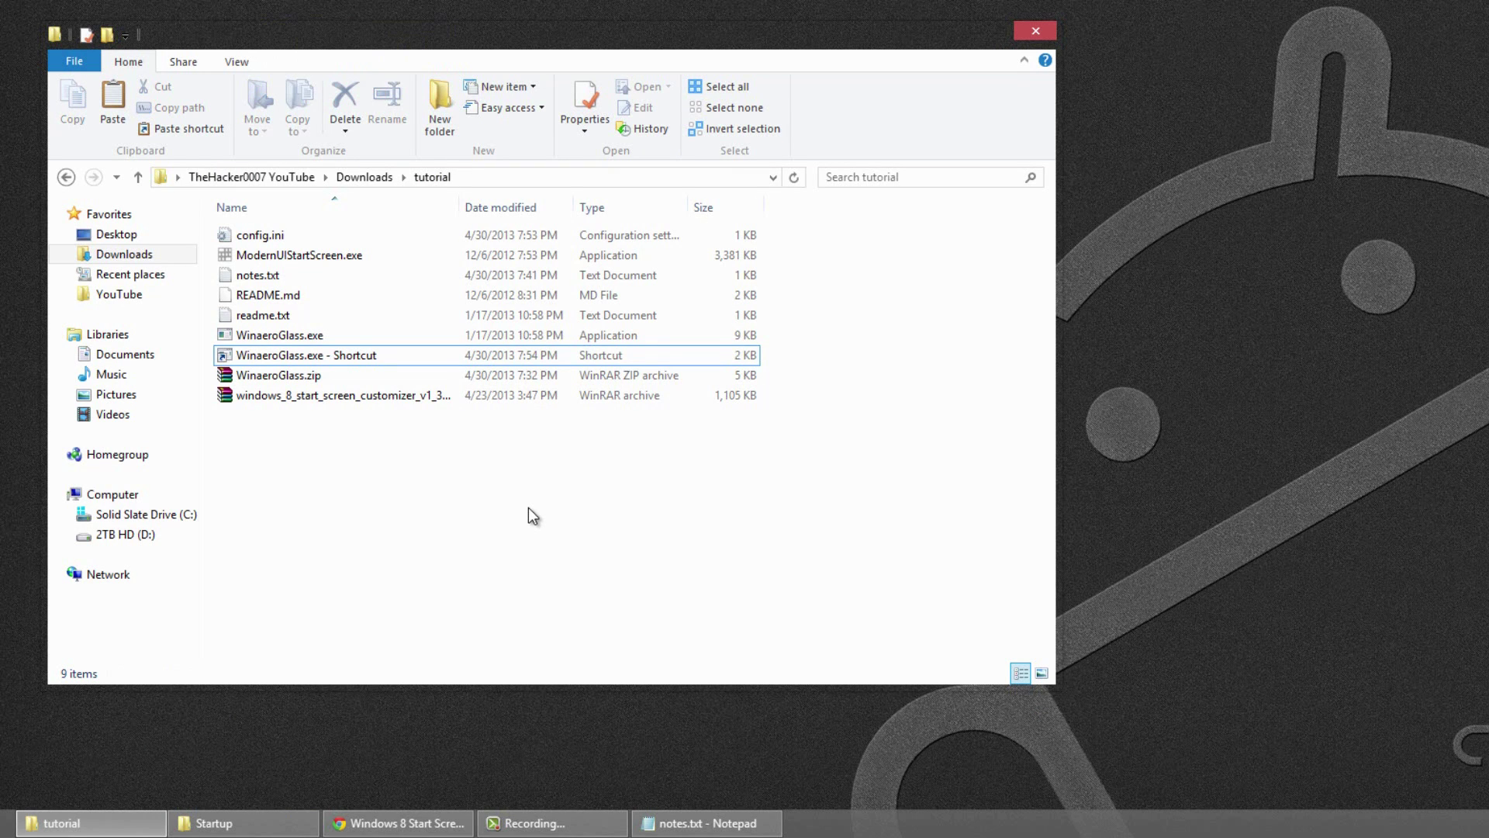
{"action": "key", "text": "super"}
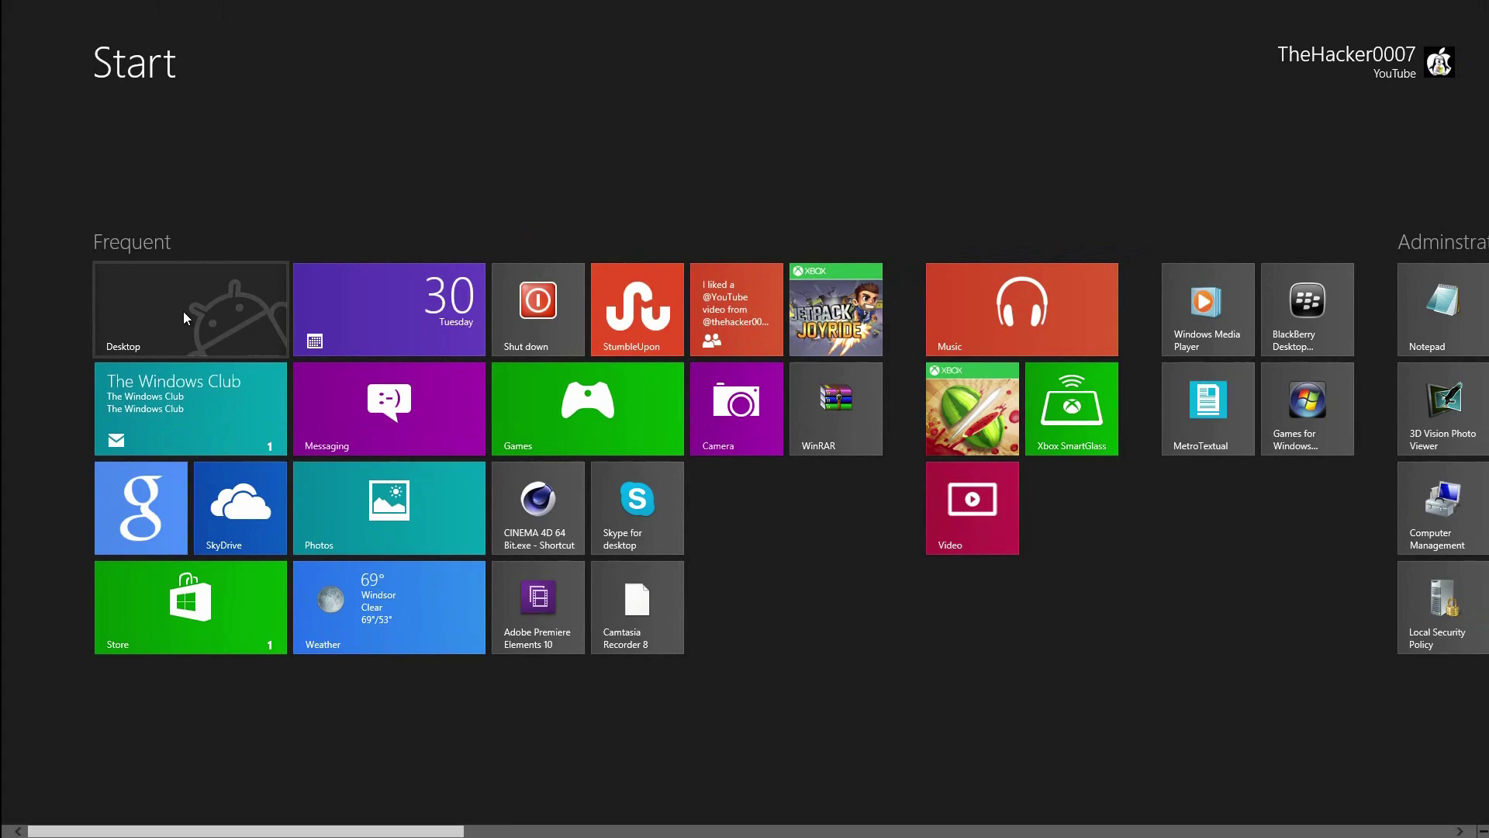
{"action": "left_click", "coordinate": [194, 329]}
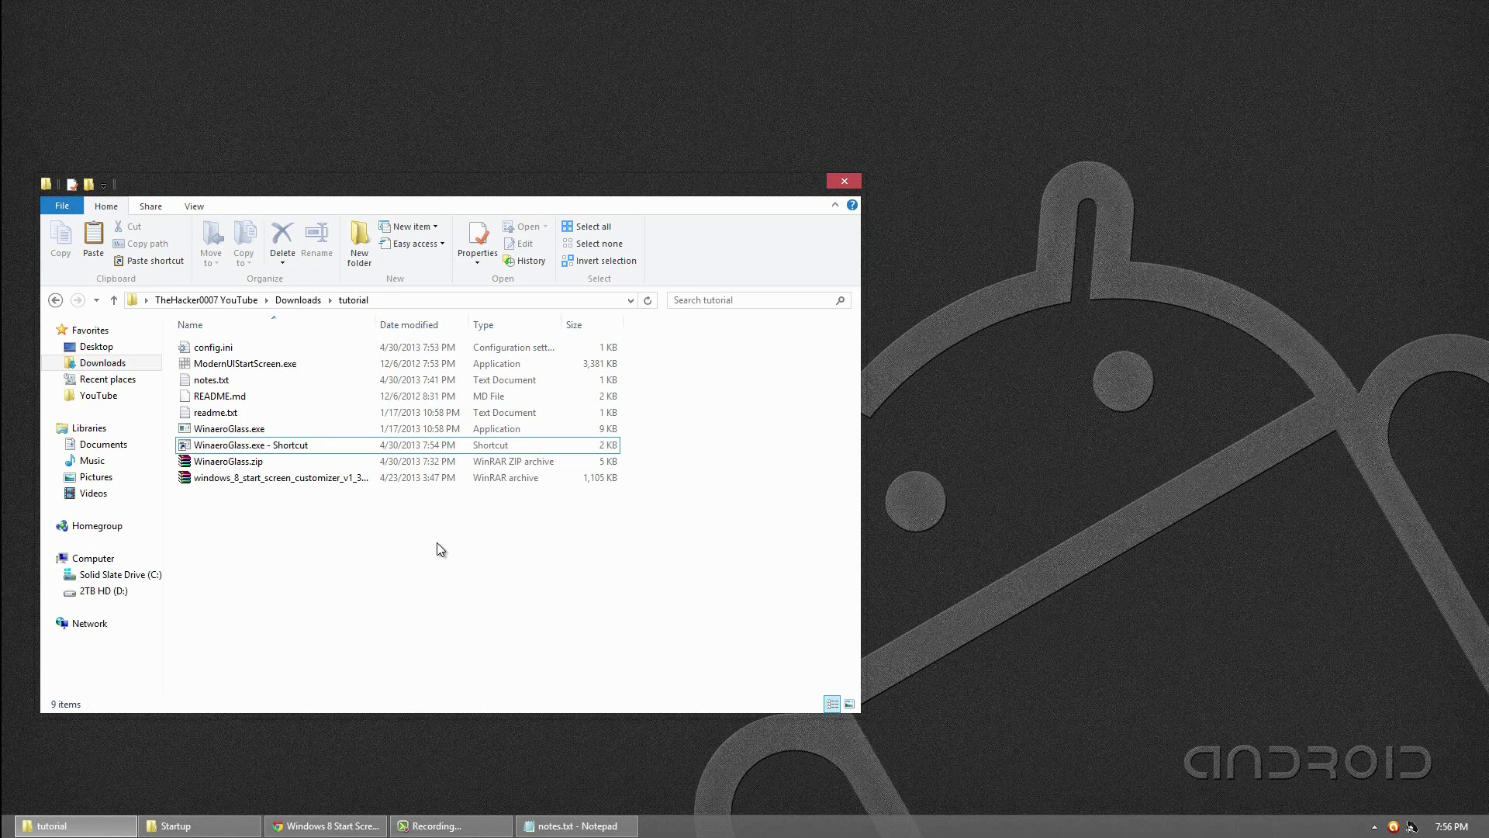
Glance at the download page, relaunch ModernUIStartScreen.exe, and enable Use desktop wallpaper.
{"action": "left_click", "coordinate": [326, 825]}
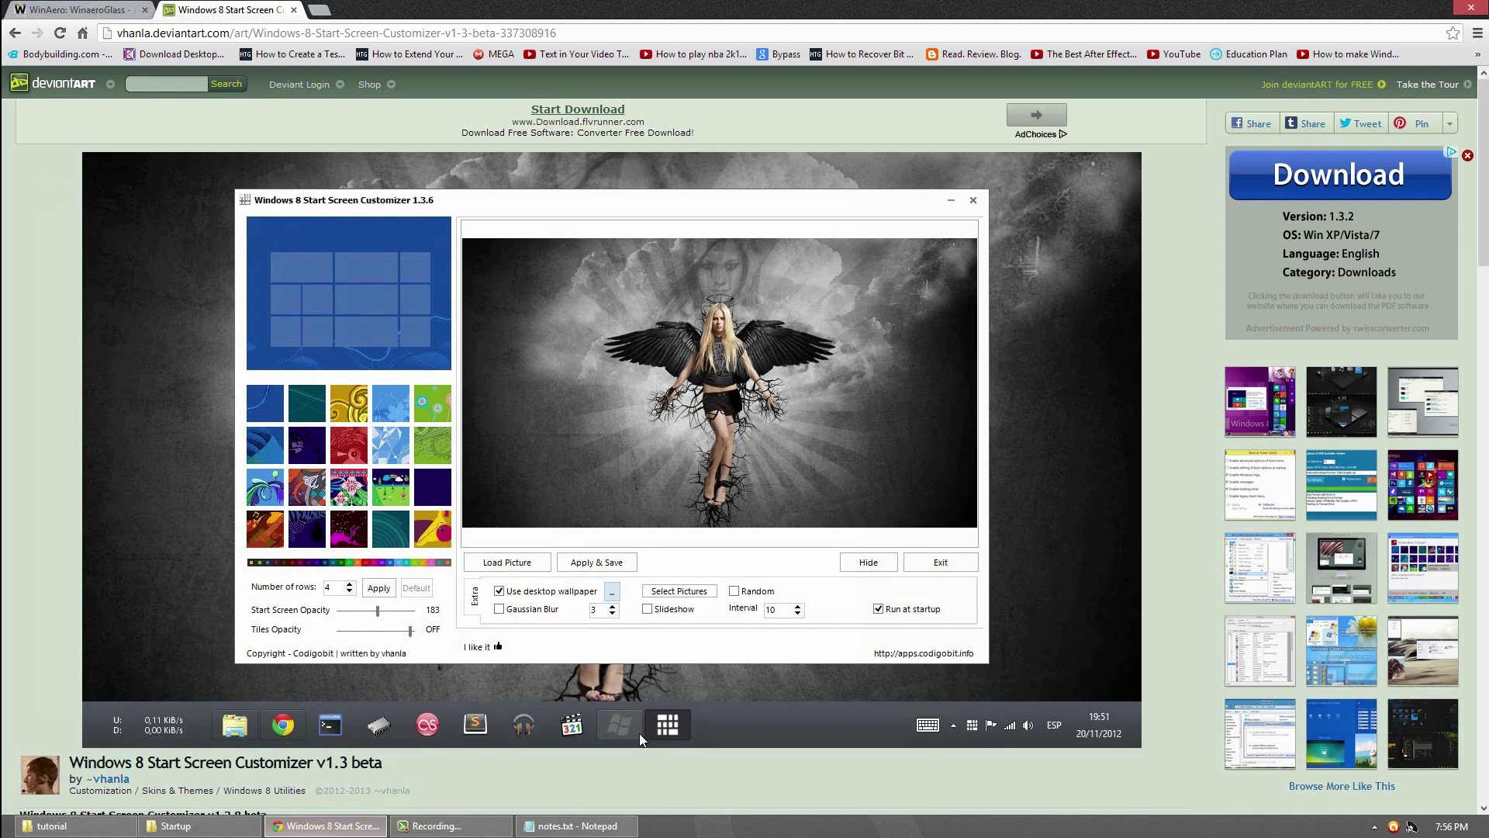
{"action": "left_click", "coordinate": [318, 825]}
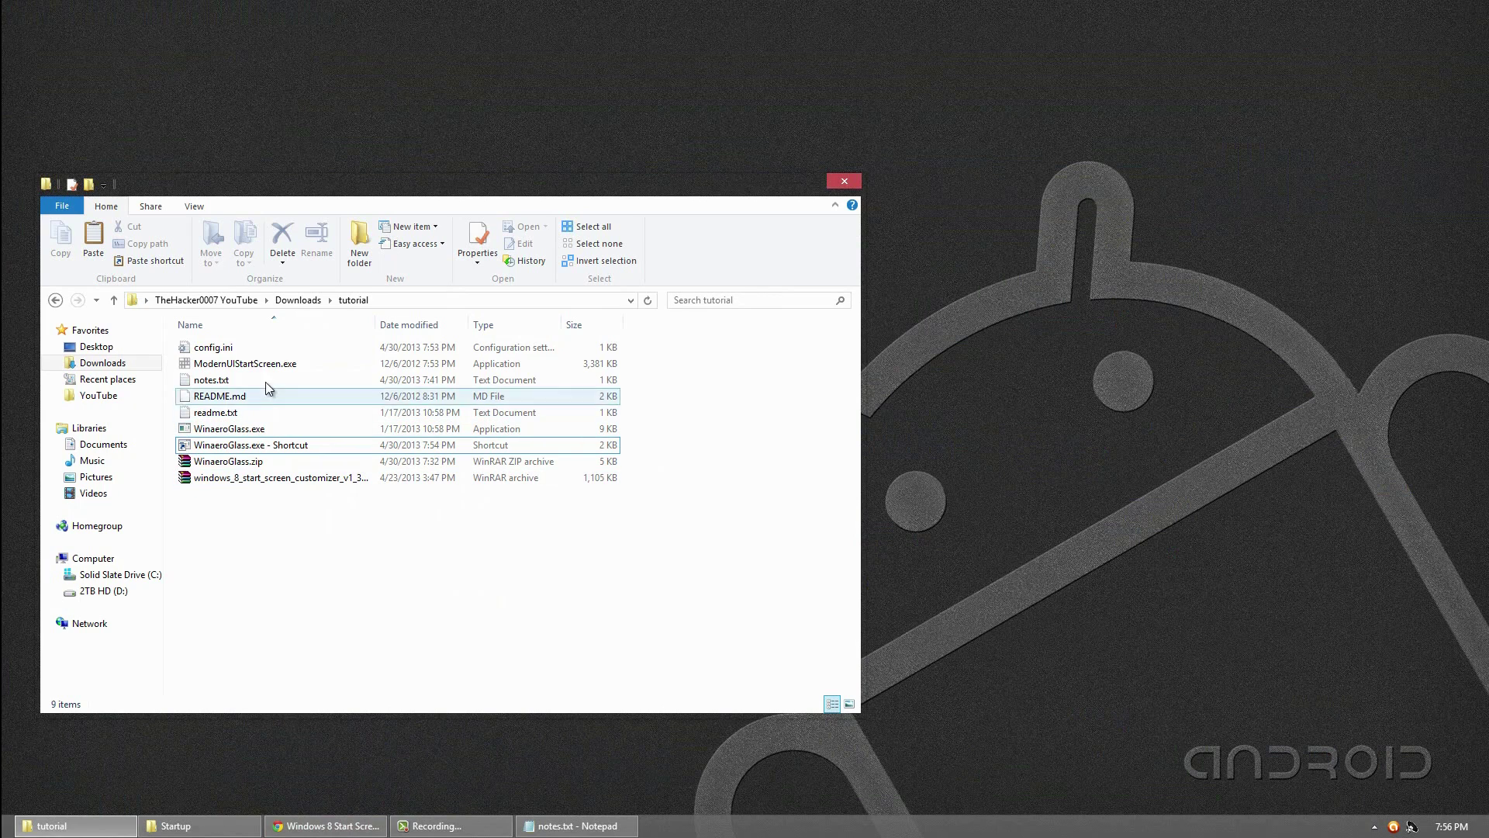
{"action": "double_click", "coordinate": [270, 364]}
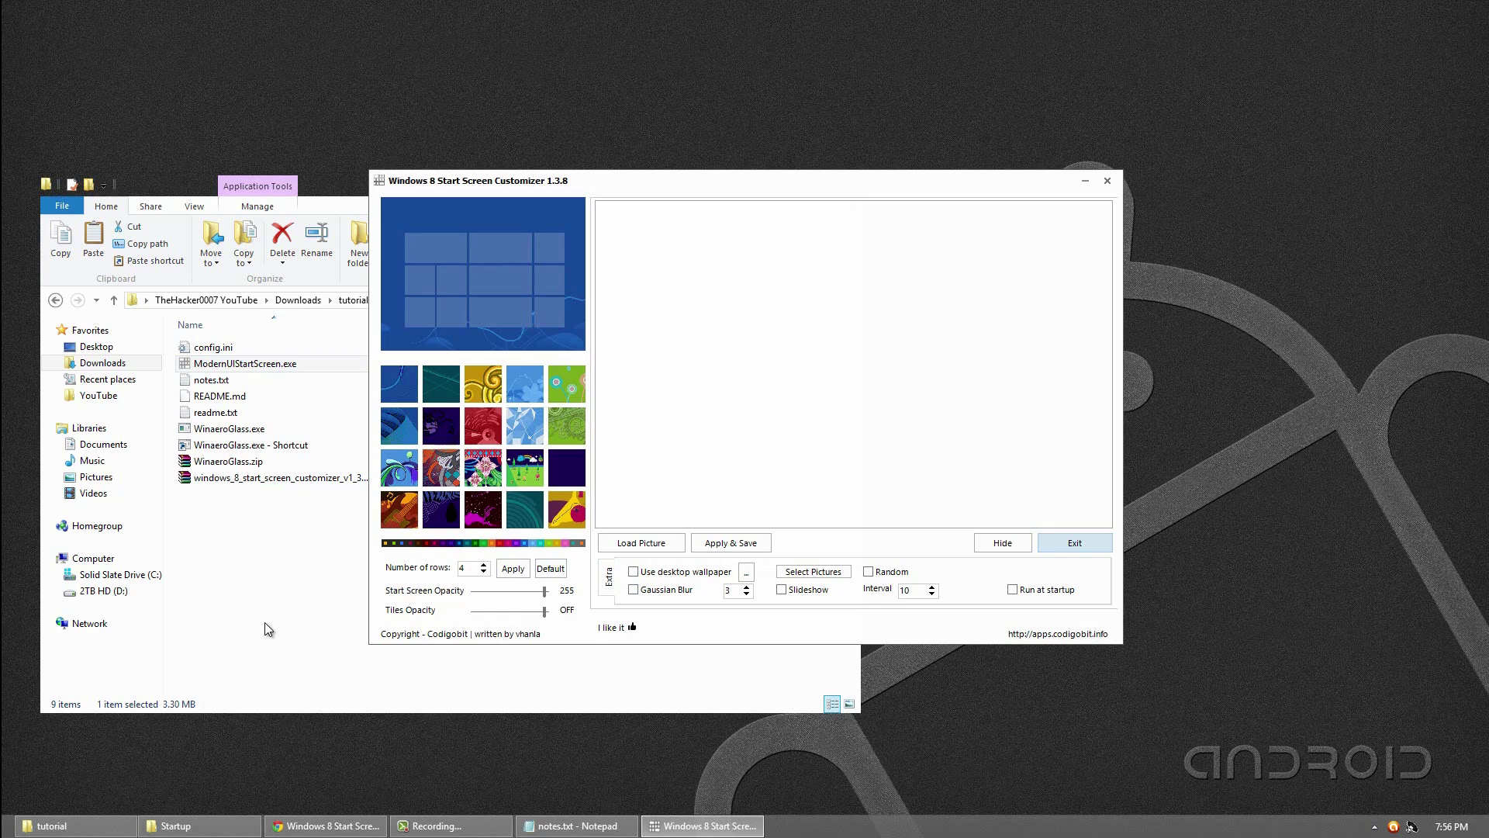
{"action": "left_click", "coordinate": [634, 575]}
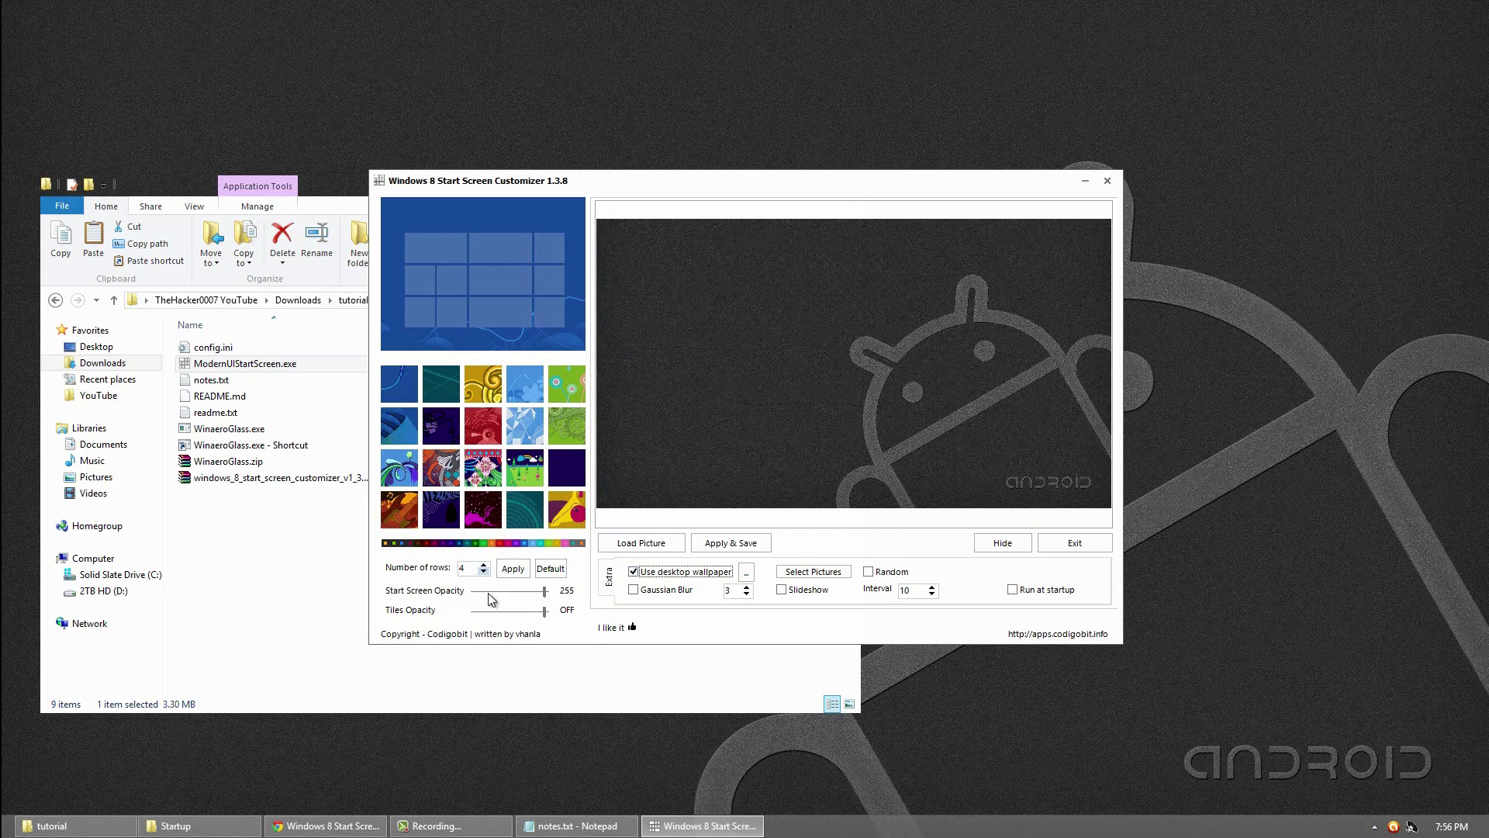
Try Start Screen Opacity at 100 and then 186, saving and previewing each.
{"action": "left_click_drag", "start_coordinate": [544, 592], "coordinate": [473, 595]}
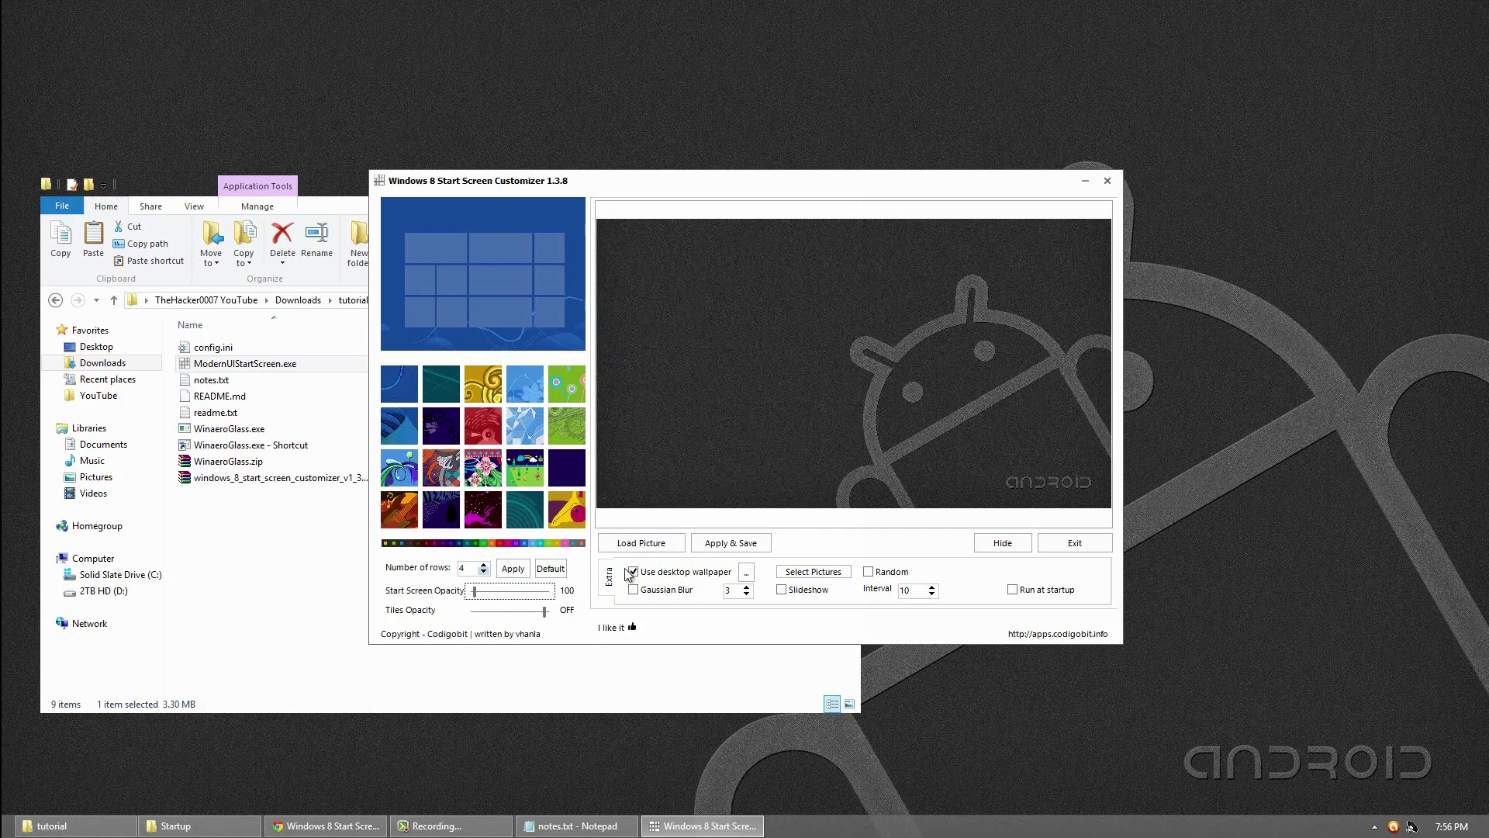
{"action": "left_click", "coordinate": [715, 544]}
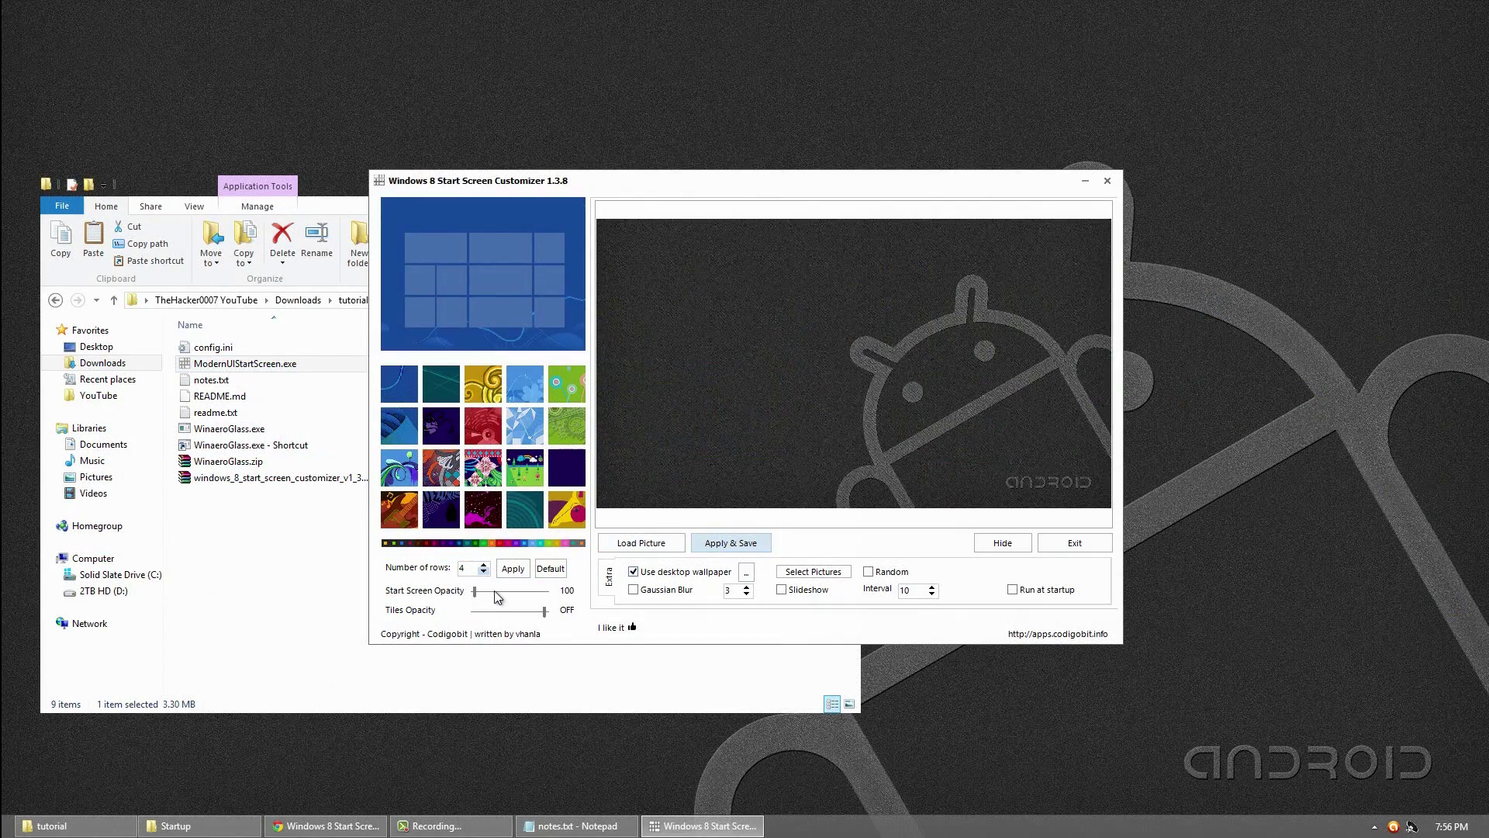
{"action": "left_click_drag", "start_coordinate": [476, 592], "coordinate": [523, 601]}
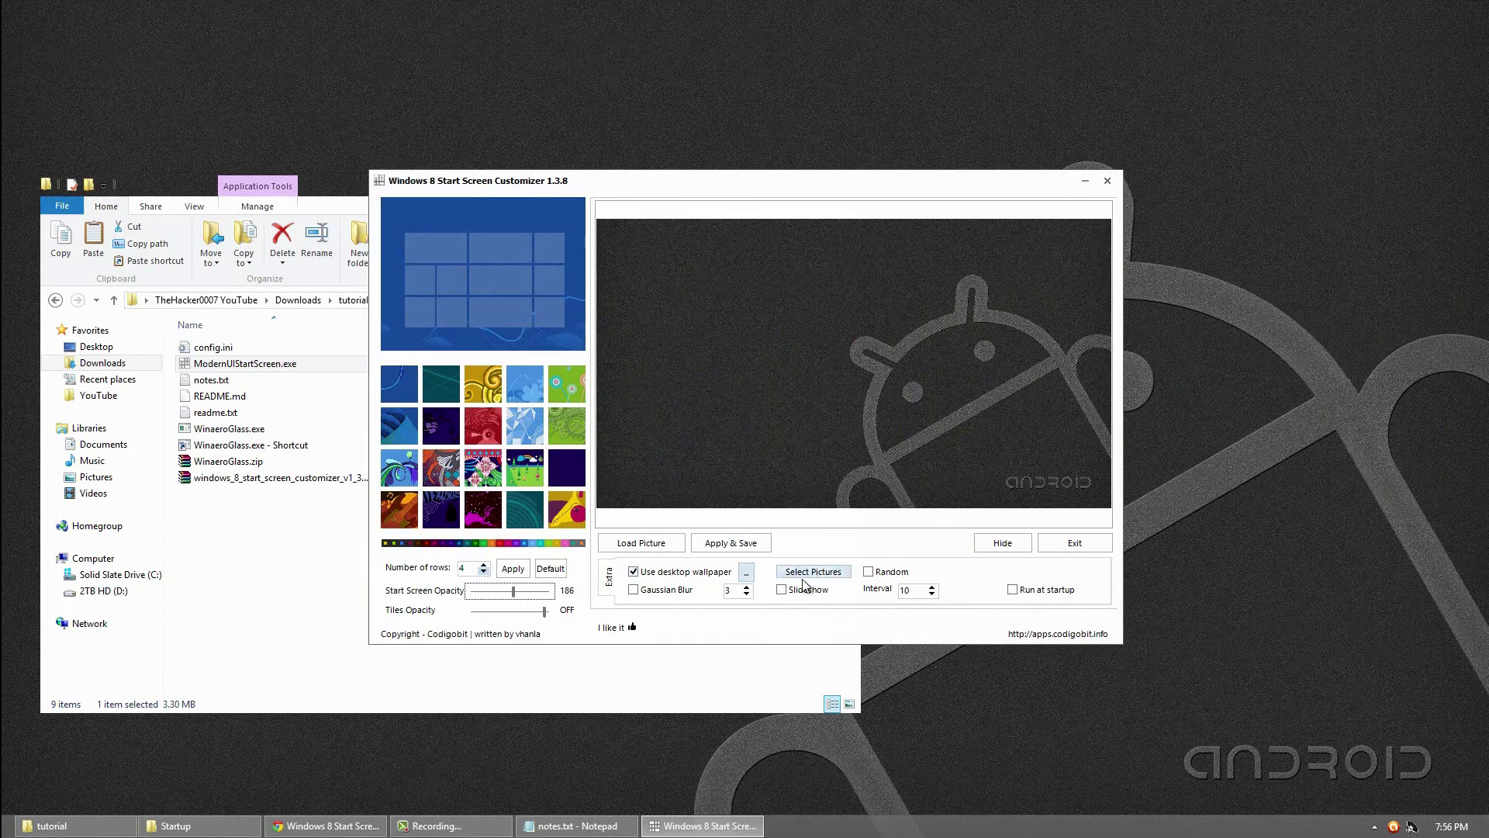
{"action": "left_click", "coordinate": [729, 543]}
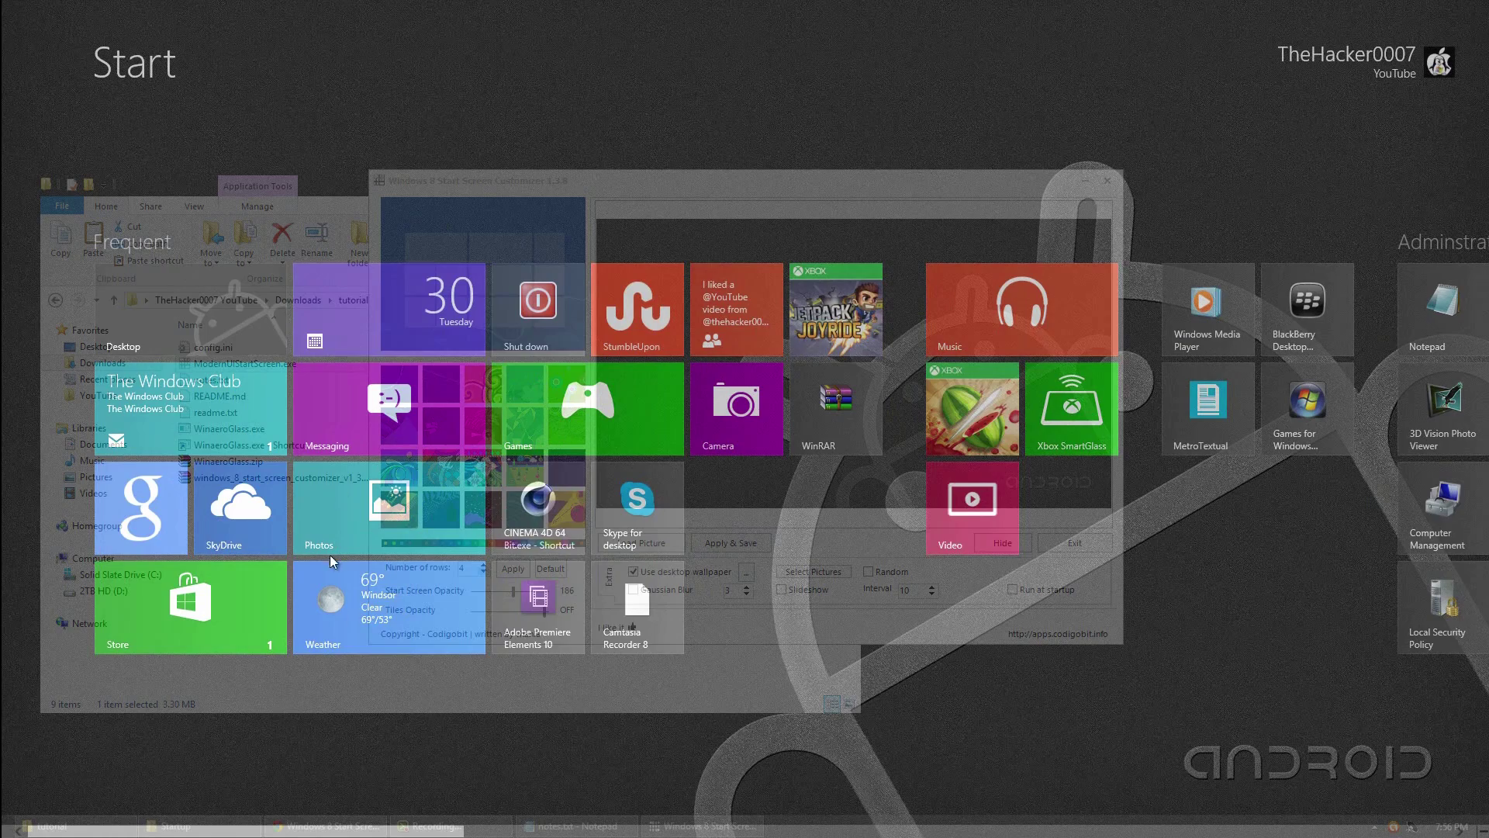
{"action": "scroll", "coordinate": [364, 333], "scroll_direction": "down", "scroll_amount": 5}
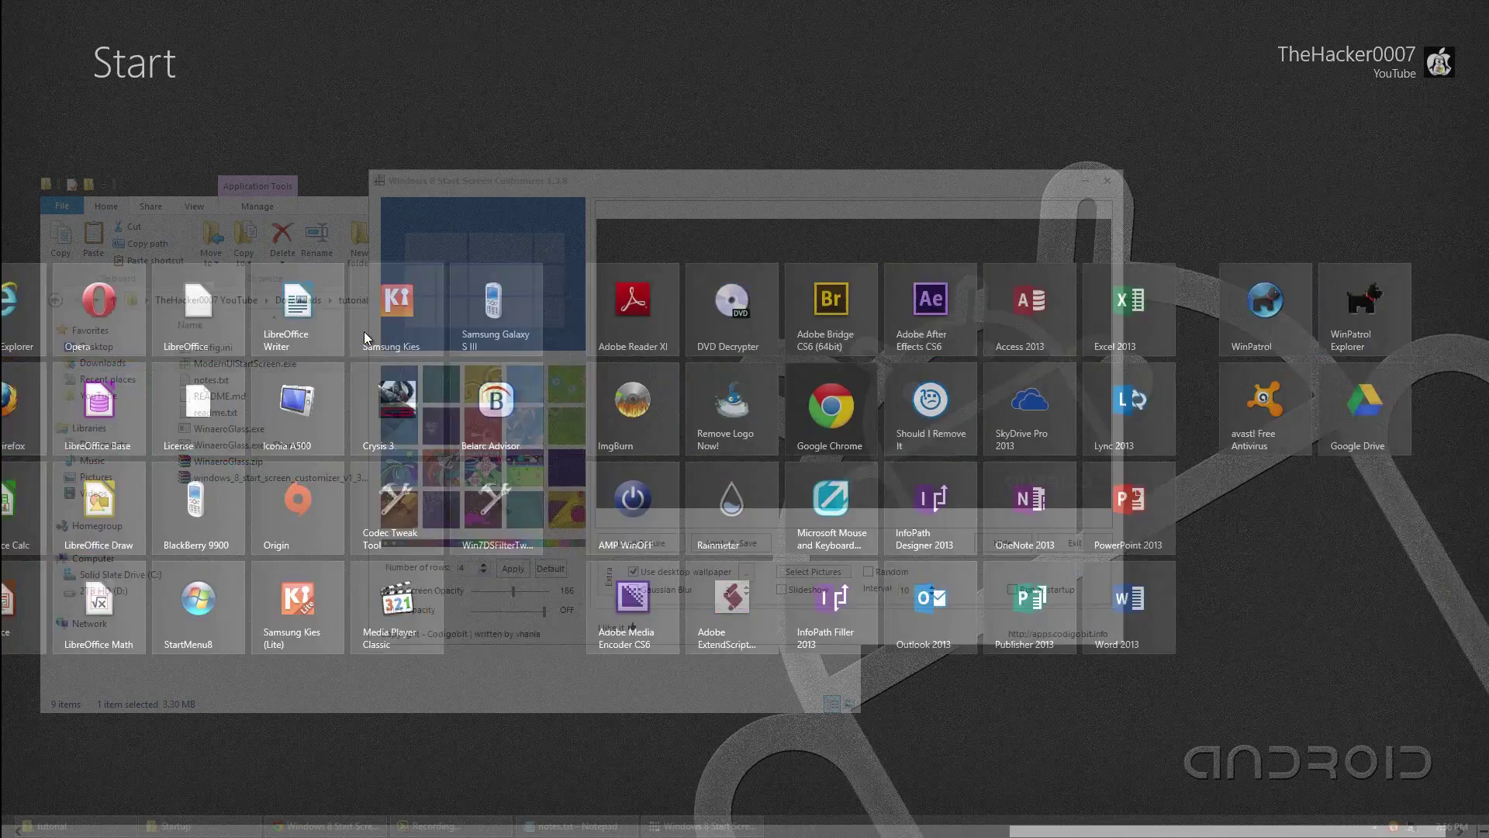
{"action": "scroll", "coordinate": [364, 337], "scroll_direction": "up", "scroll_amount": 5}
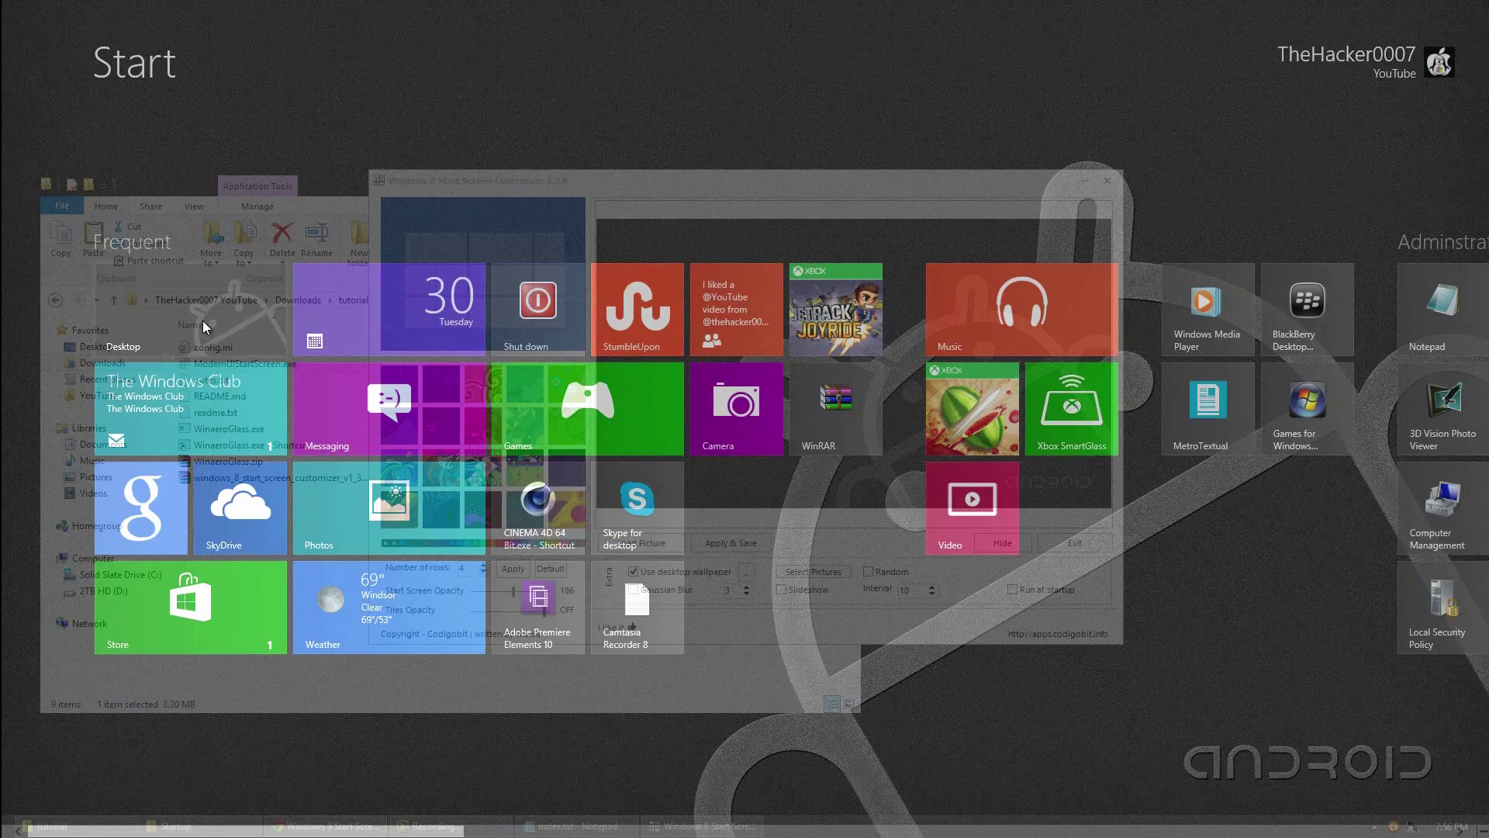
{"action": "key", "text": "super"}
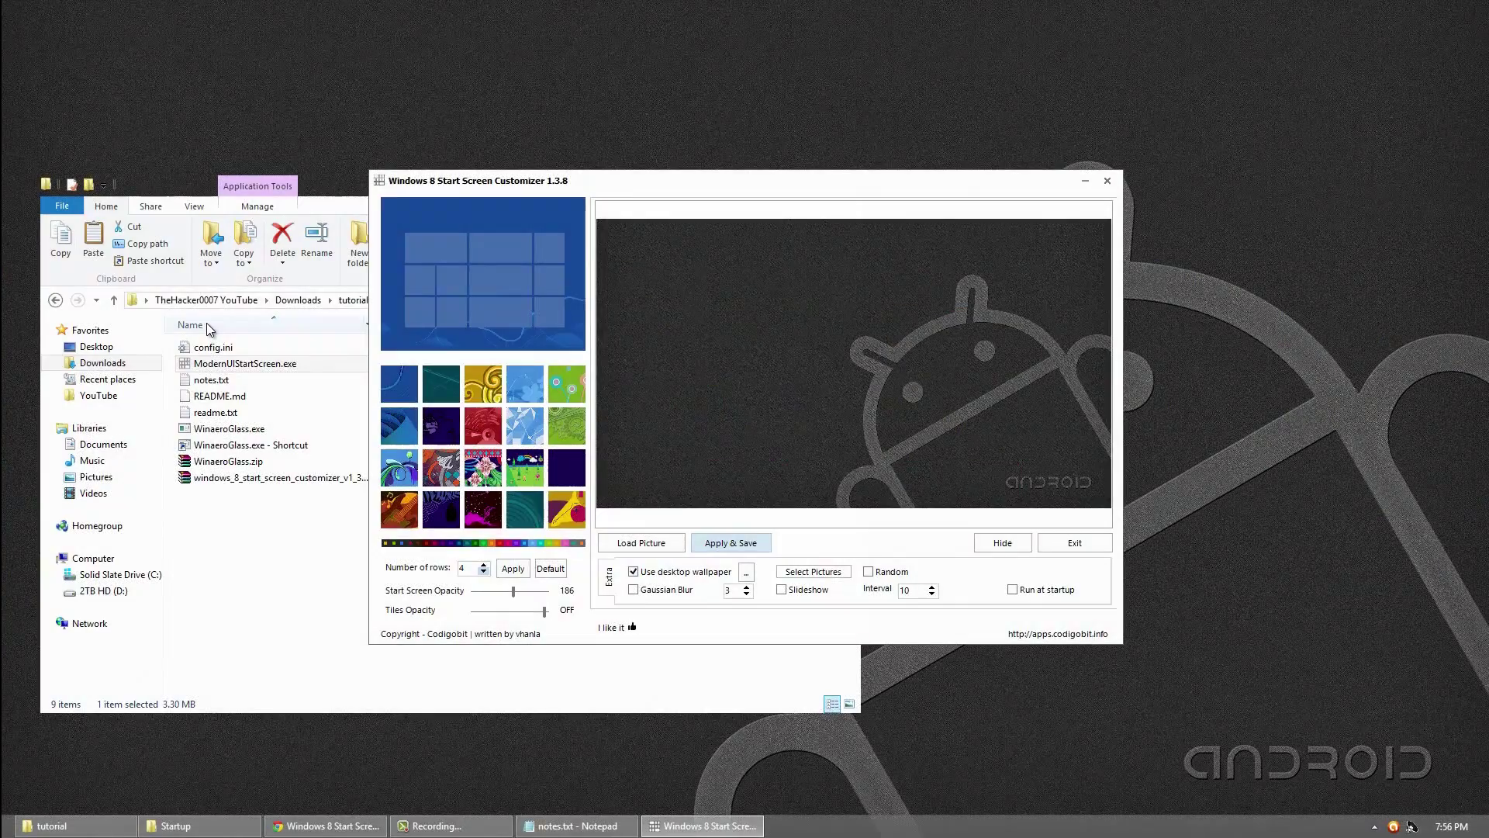
Set Start Screen Opacity to 233 and apply and save it.
{"action": "left_click", "coordinate": [514, 592]}
{"action": "left_click_drag", "start_coordinate": [513, 596], "coordinate": [535, 595]}
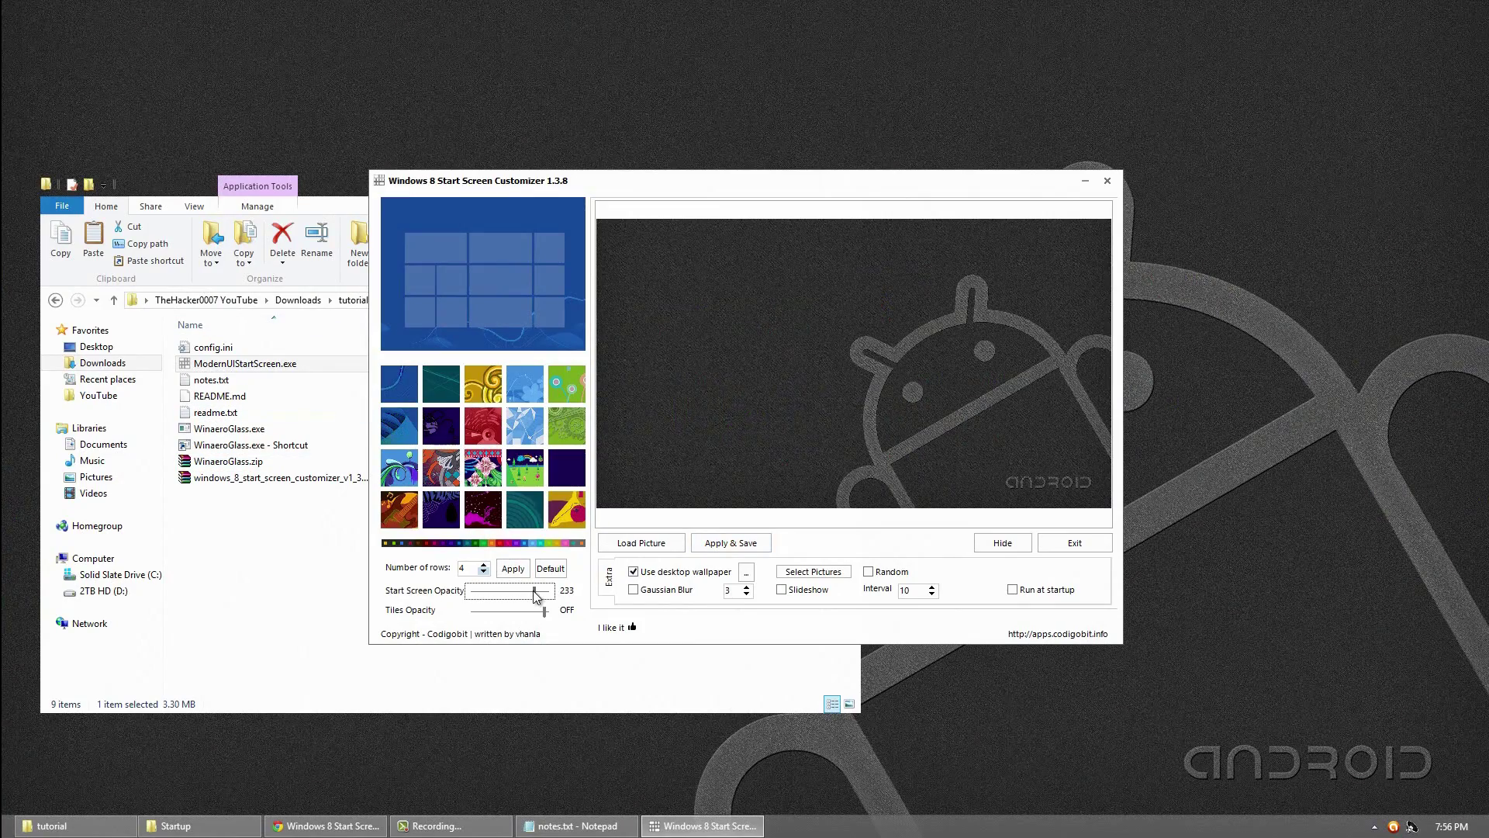
{"action": "left_click", "coordinate": [715, 546]}
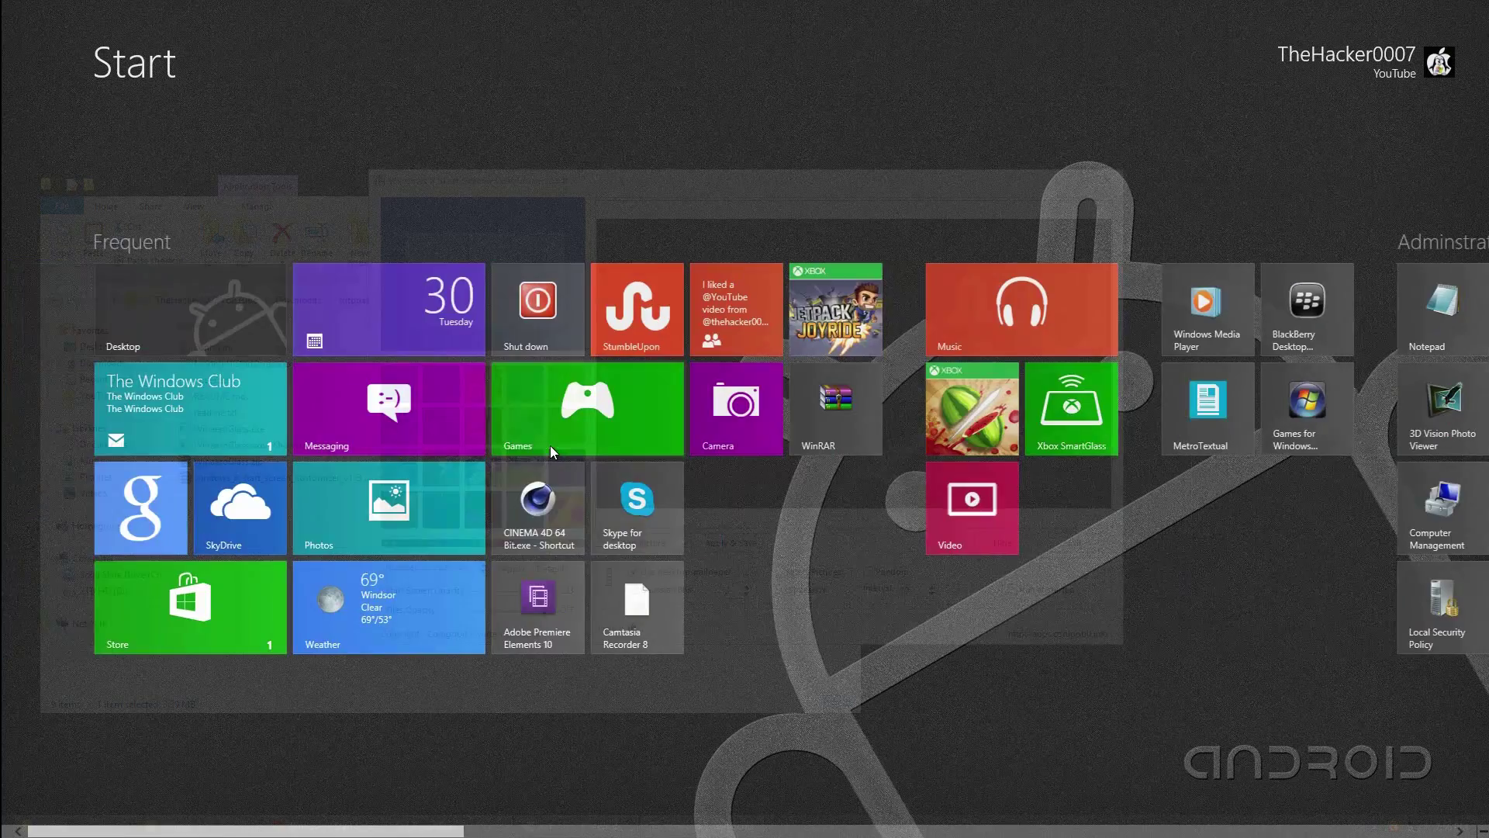
{"action": "left_click", "coordinate": [172, 291]}
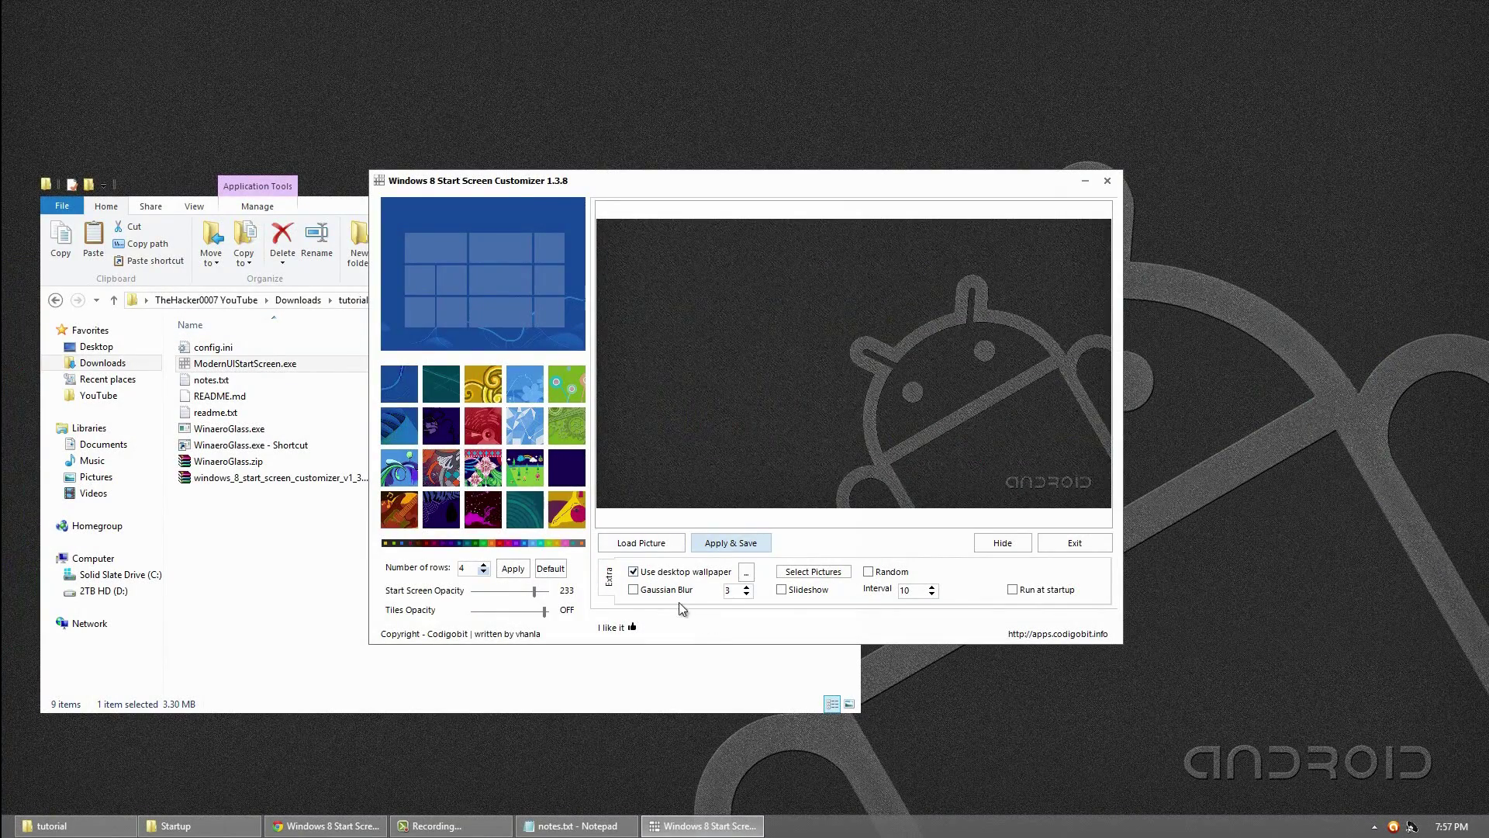
Turn on Gaussian Blur, apply and save, then return to the desktop.
{"action": "left_click", "coordinate": [633, 590]}
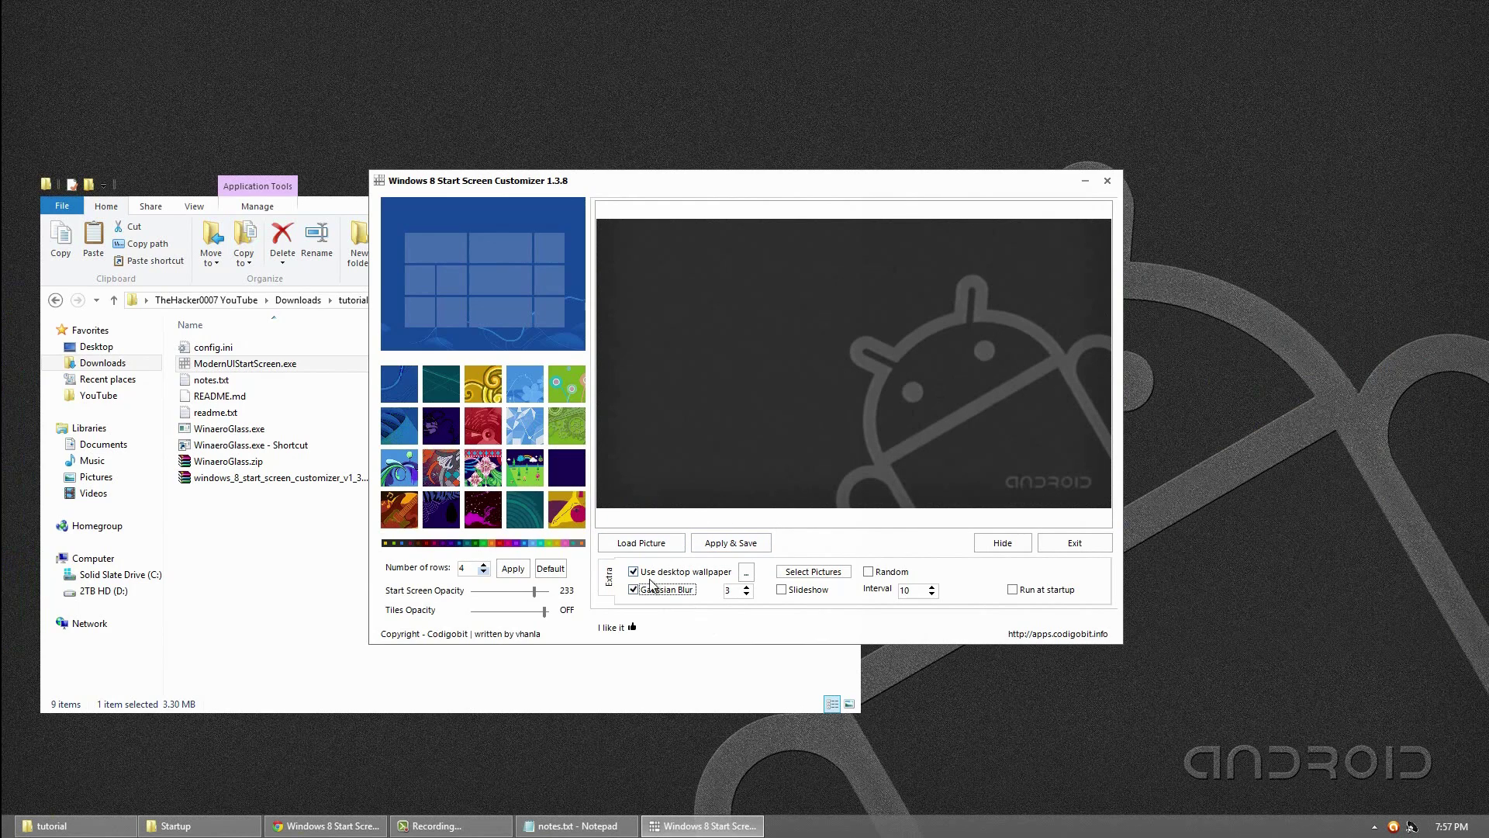
{"action": "left_click", "coordinate": [736, 542]}
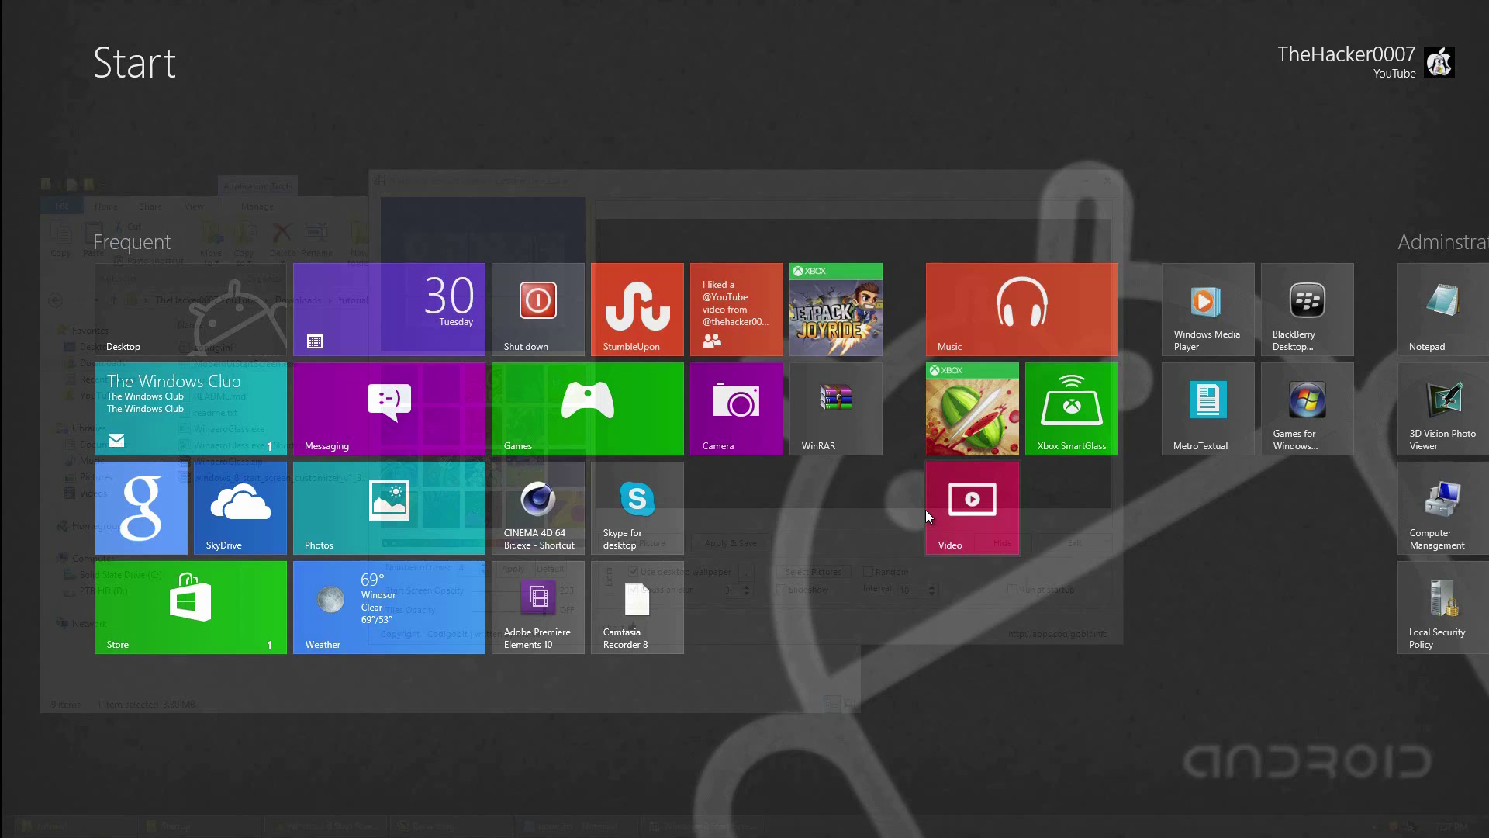
{"action": "left_click", "coordinate": [249, 315]}
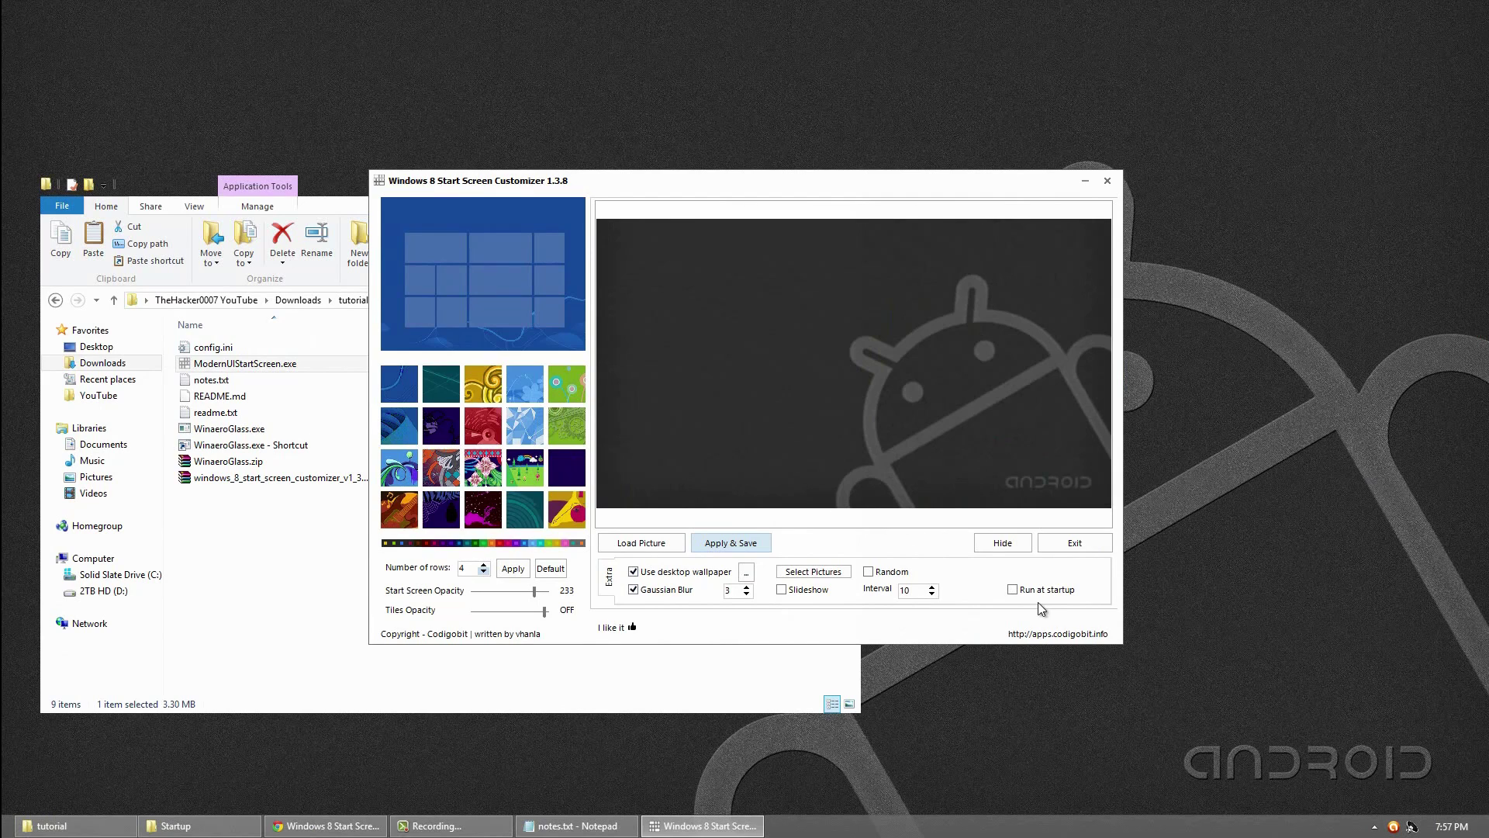
Enable Run at startup and preview partly transparent tiles with Apply & Save.
{"action": "left_click", "coordinate": [1015, 590]}
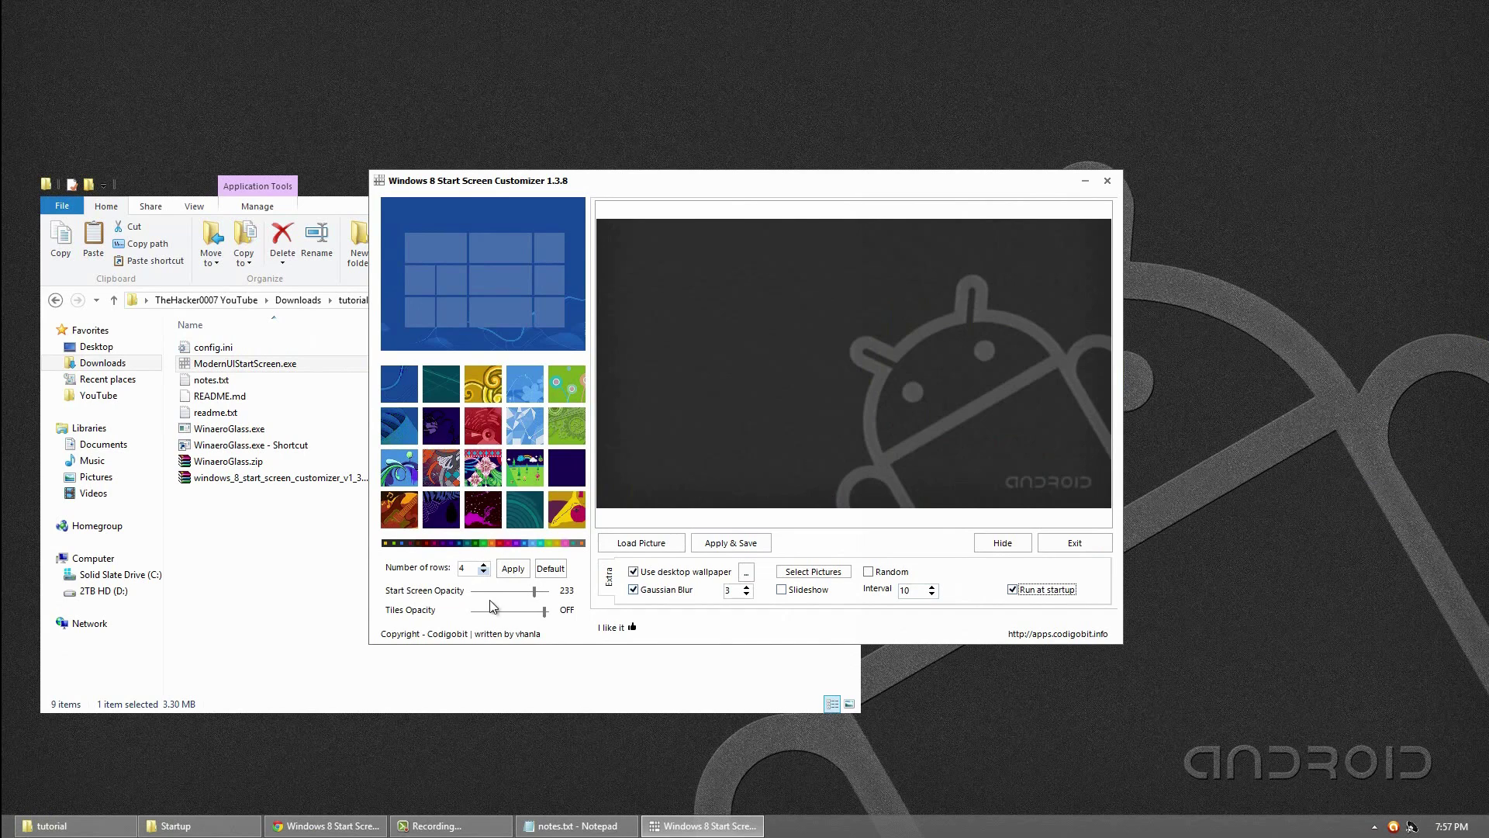
{"action": "left_click_drag", "start_coordinate": [545, 613], "coordinate": [449, 613]}
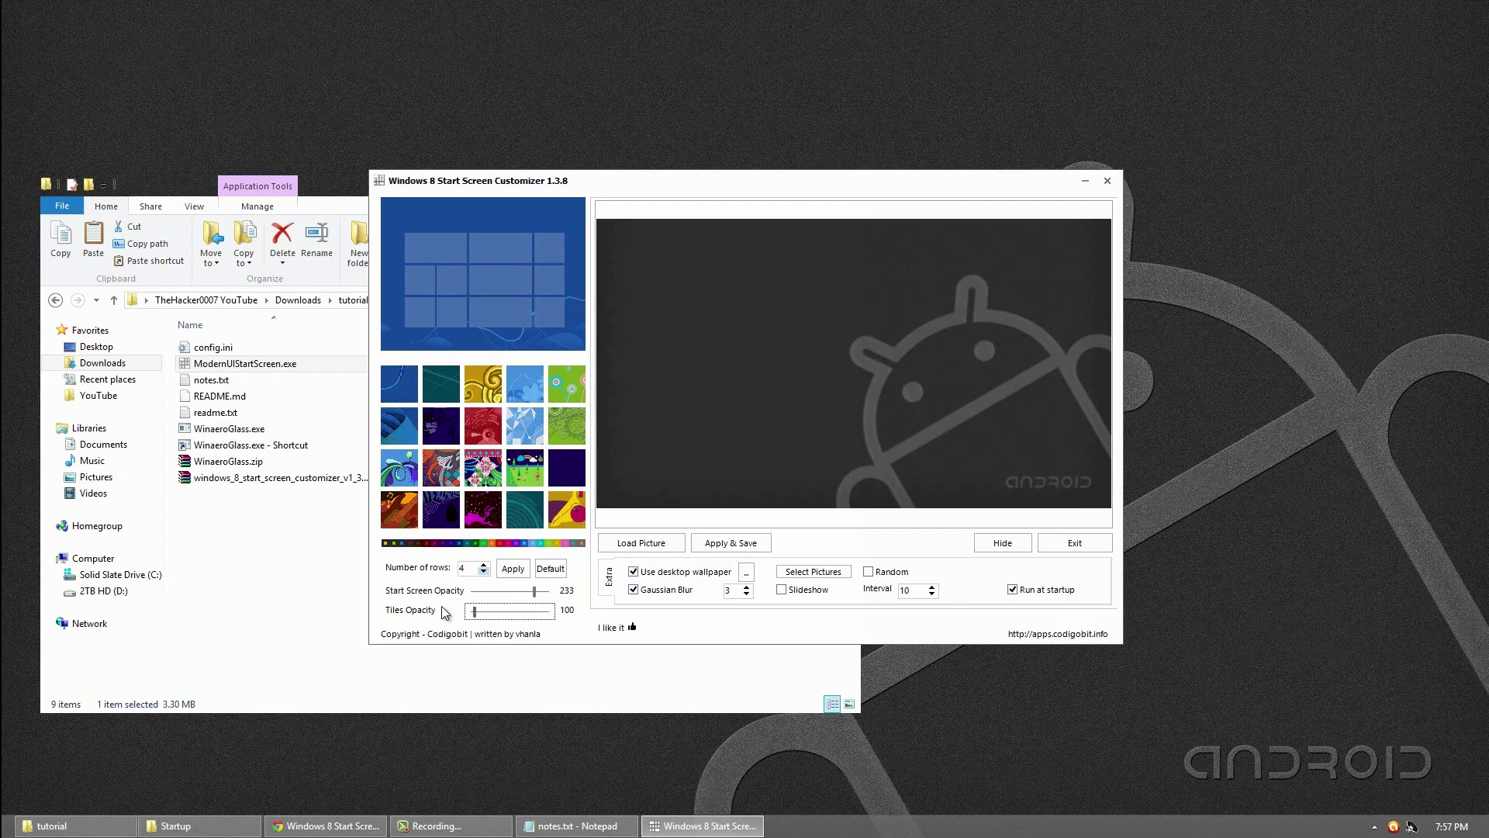
{"action": "left_click", "coordinate": [715, 546]}
{"action": "left_click", "coordinate": [182, 320]}
Try DARK tile opacity, then set Tiles Opacity back to OFF and restore default tile rows.
{"action": "left_click_drag", "start_coordinate": [476, 615], "coordinate": [534, 613]}
{"action": "left_click", "coordinate": [729, 543]}
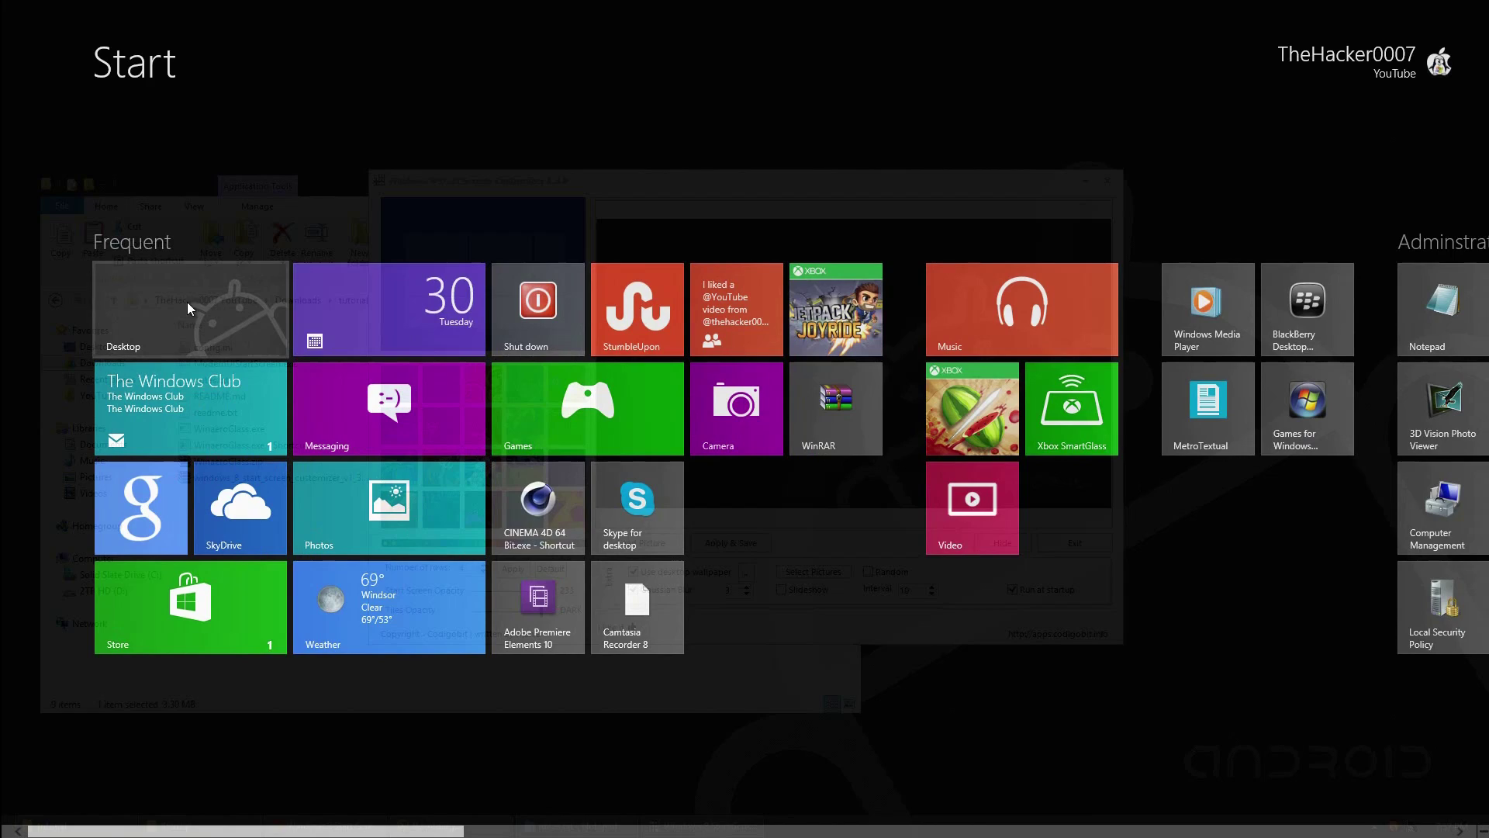
{"action": "left_click", "coordinate": [174, 322]}
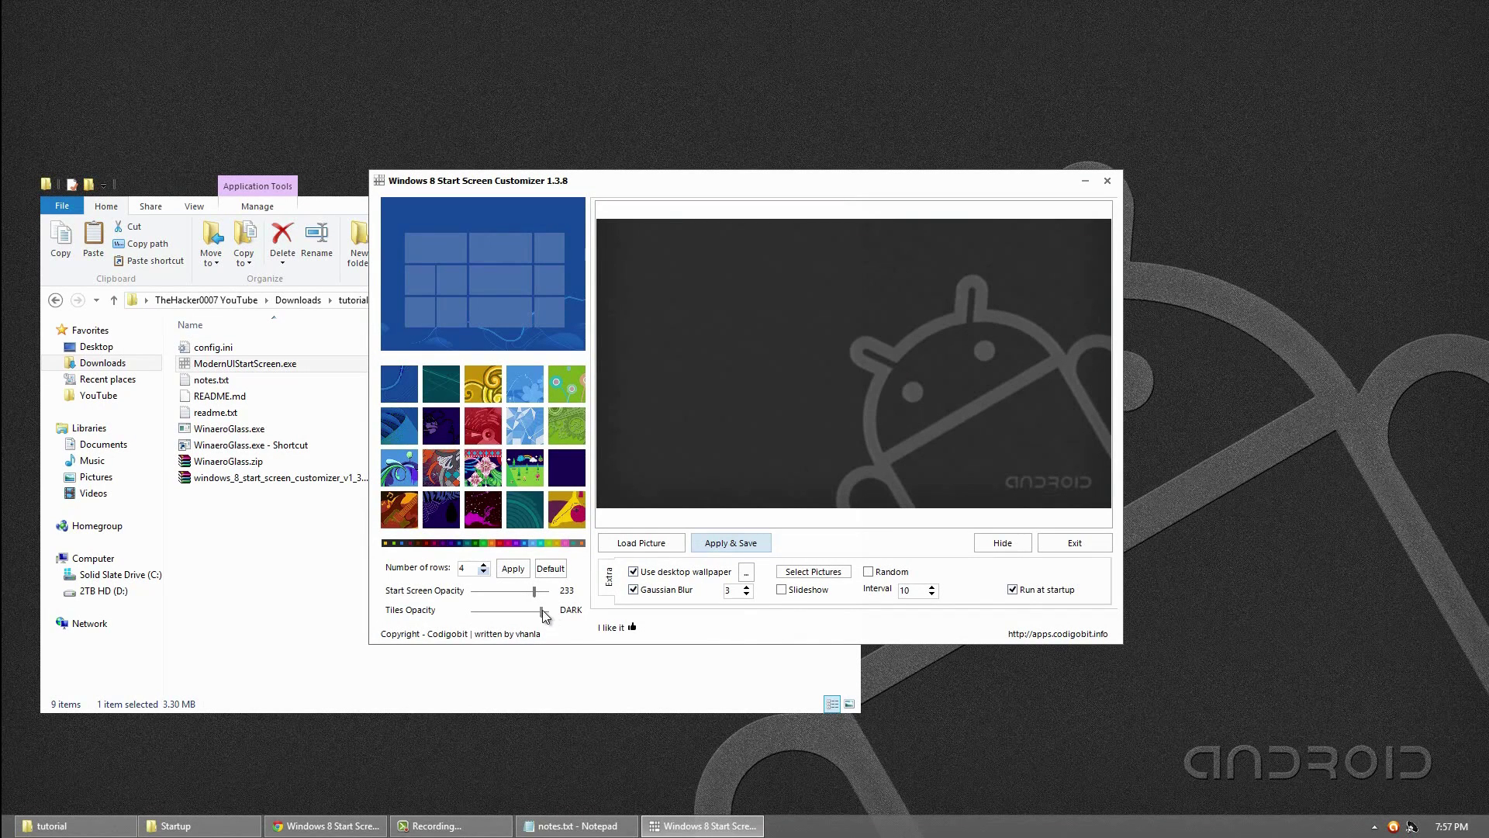
{"action": "left_click_drag", "start_coordinate": [541, 611], "coordinate": [577, 608]}
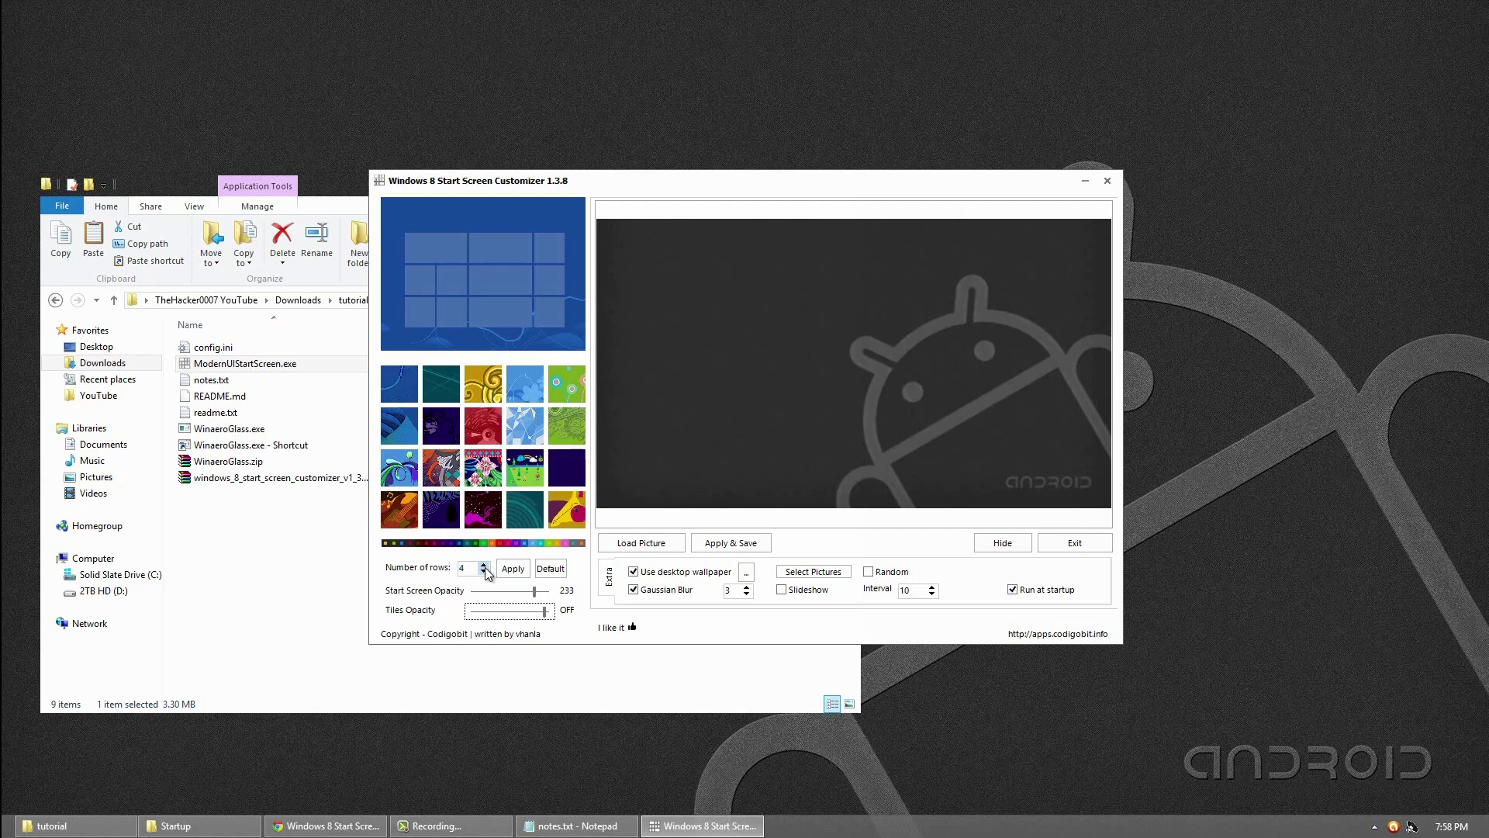
{"action": "left_click", "coordinate": [551, 570]}
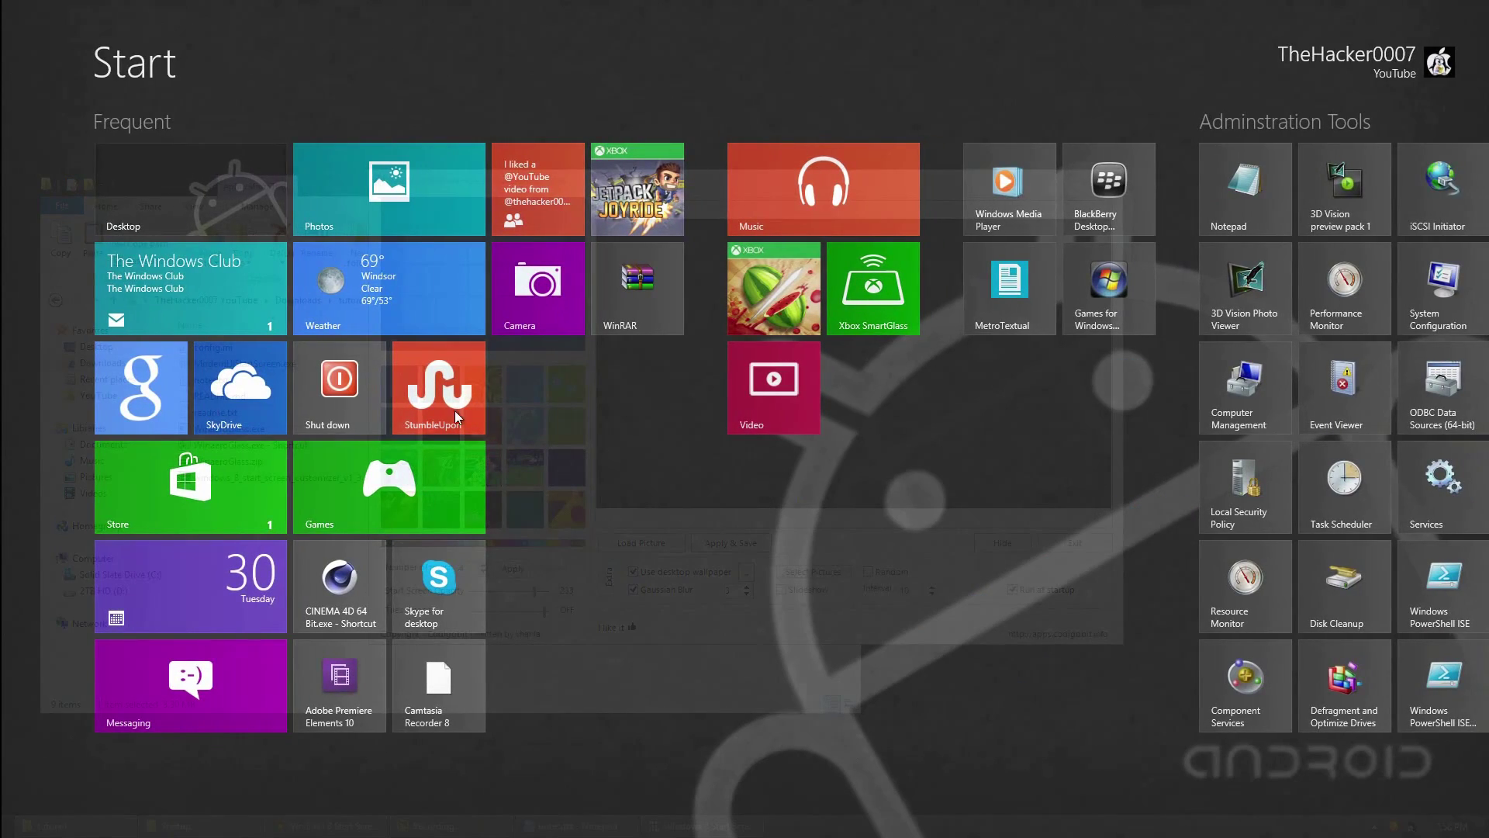
{"action": "left_click", "coordinate": [231, 206]}
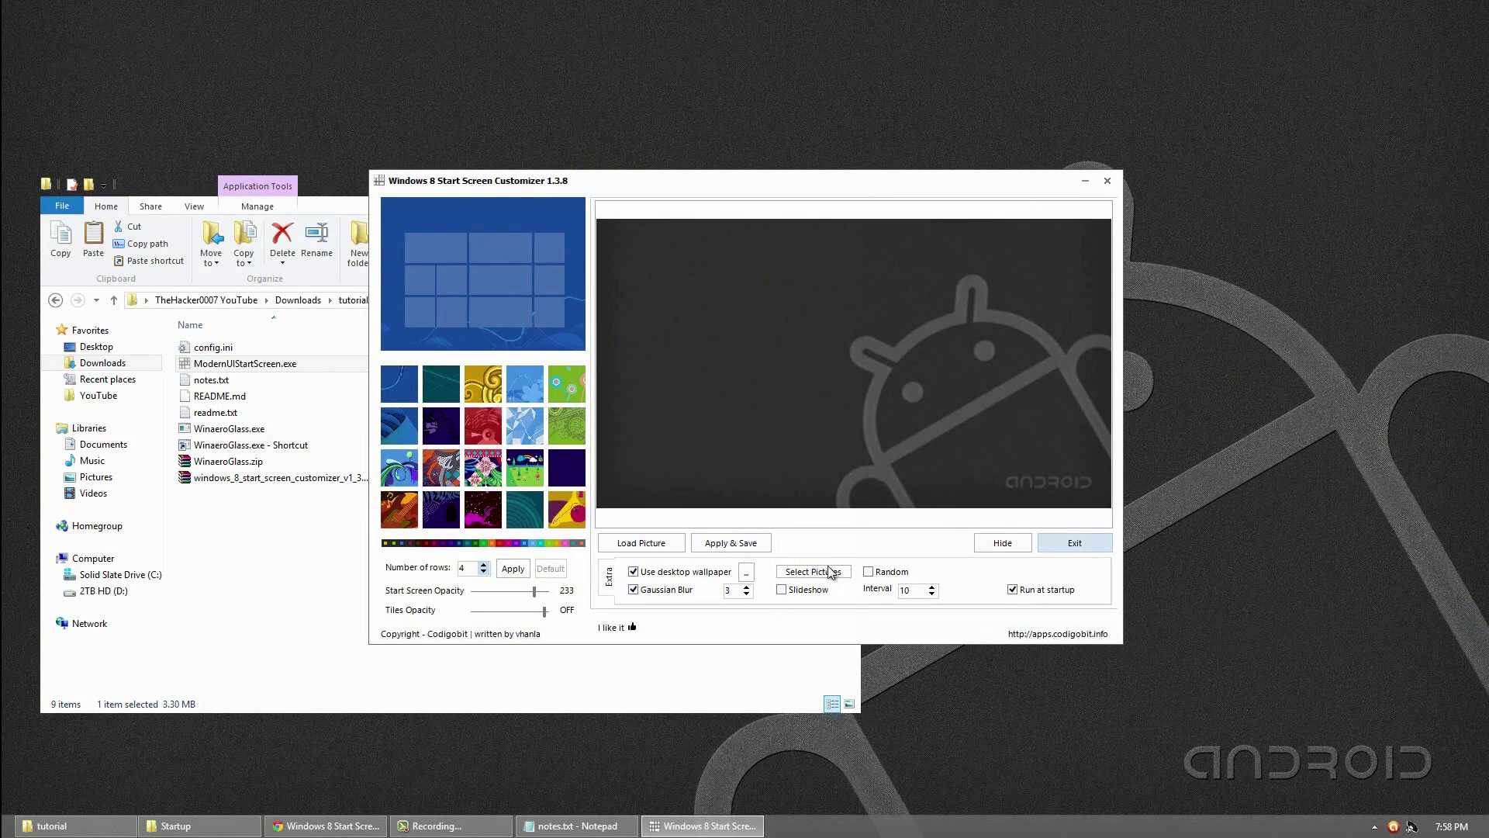